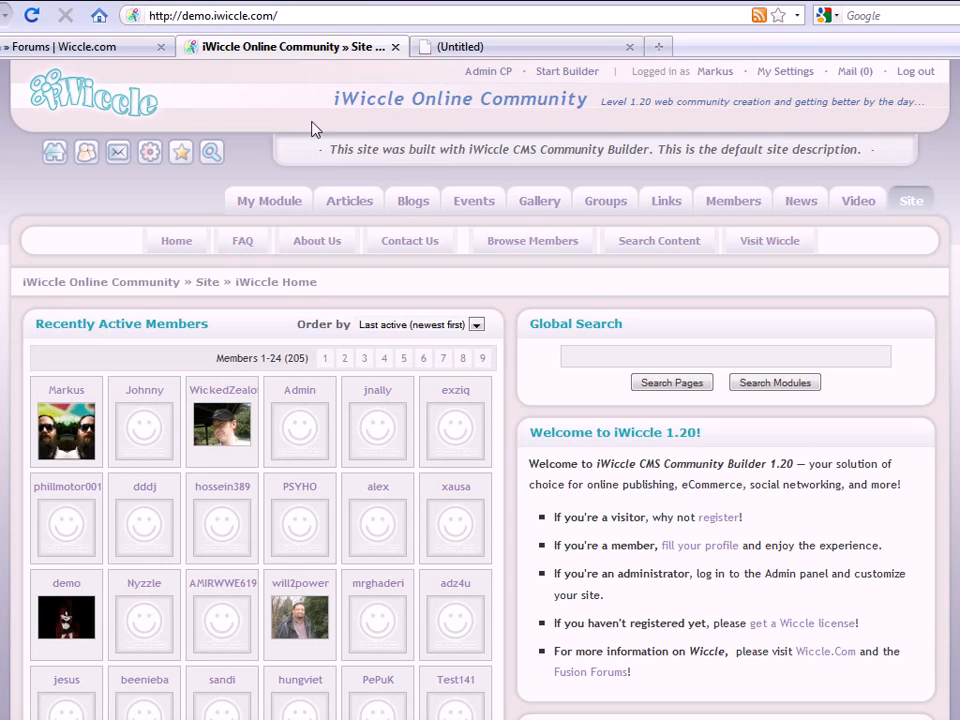
- Visit the site's home page and open the Articles module to examine its directories, dashboard and latest articles
{"action": "left_click", "coordinate": [120, 112]}
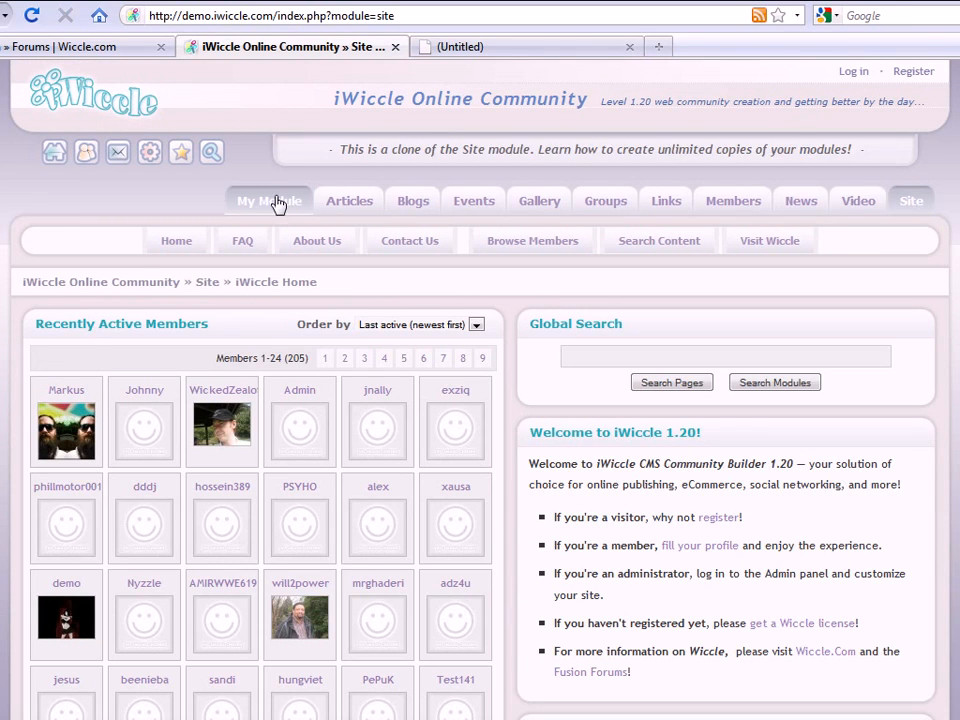
{"action": "left_click", "coordinate": [360, 208]}
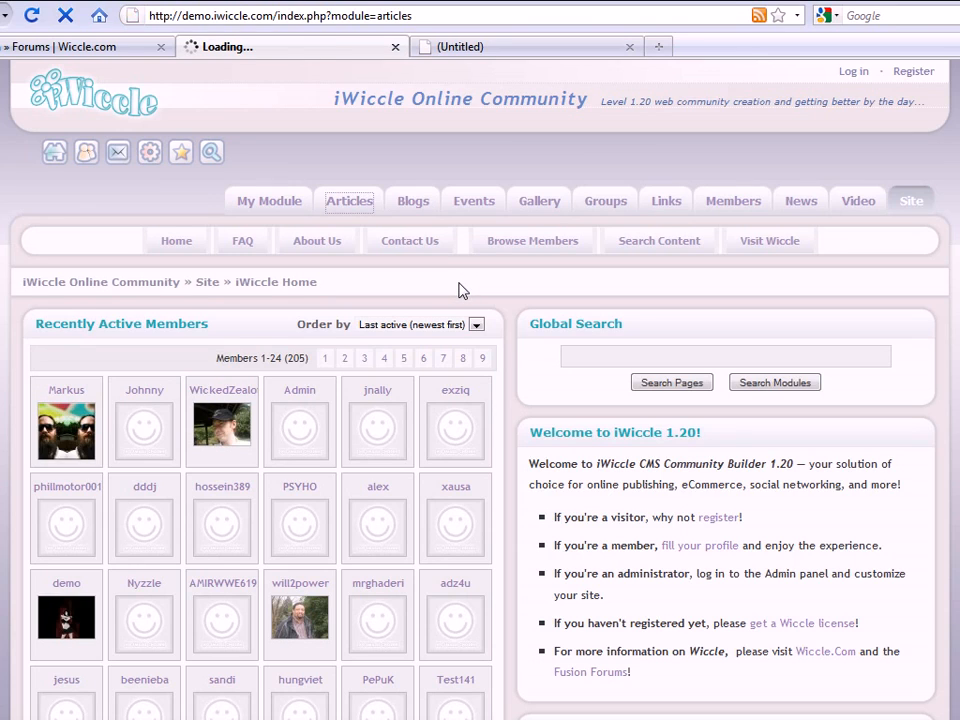
{"action": "scroll", "coordinate": [435, 293], "scroll_direction": "down", "scroll_amount": 6}
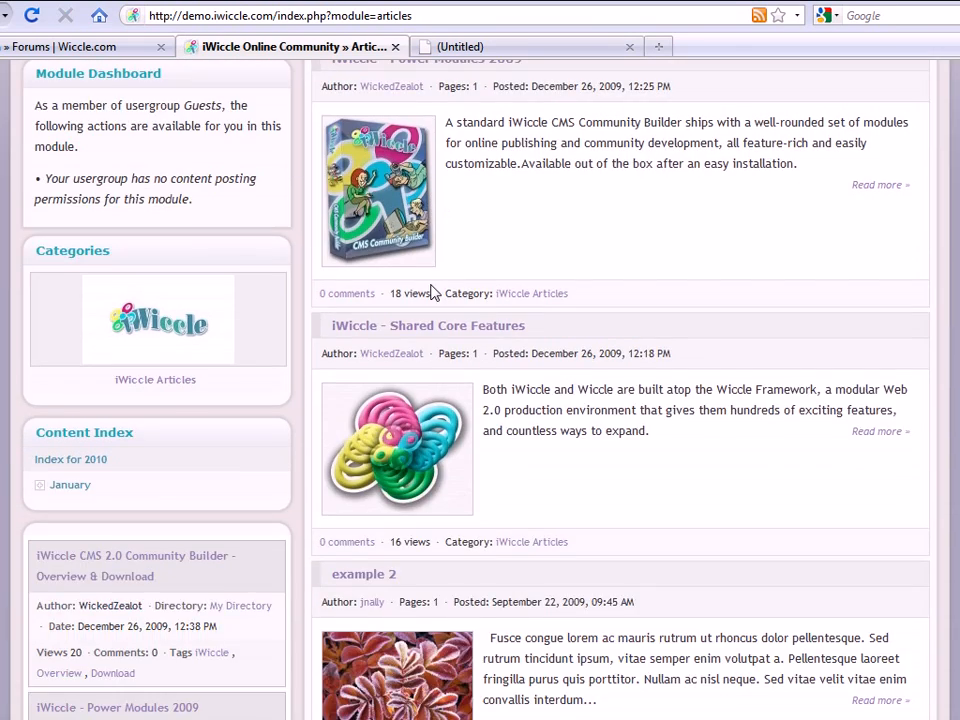
{"action": "scroll", "coordinate": [435, 295], "scroll_direction": "up", "scroll_amount": 6}
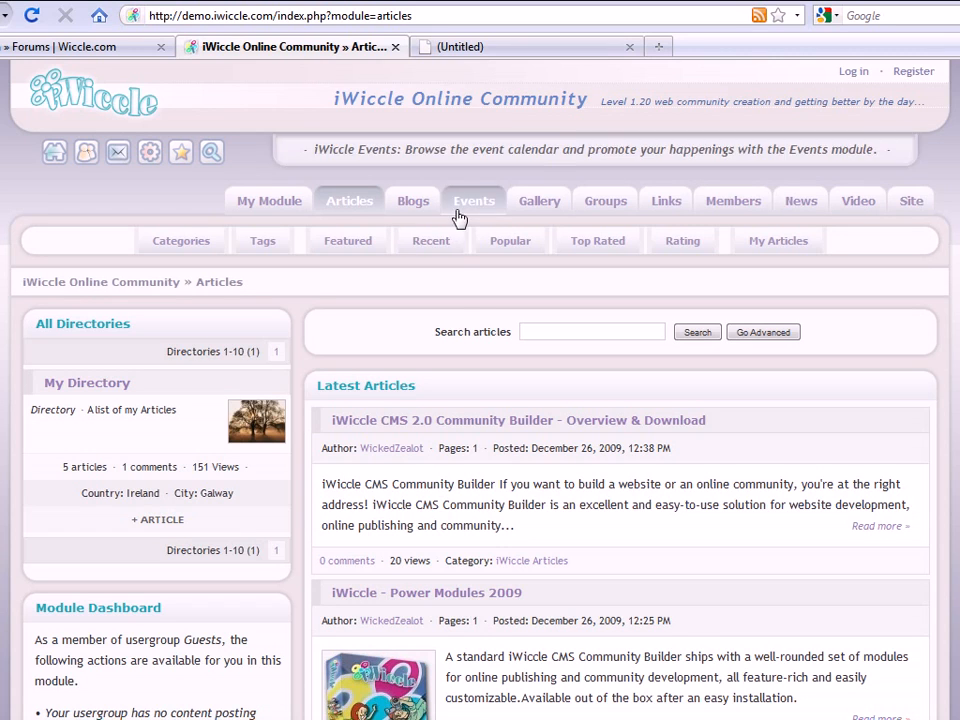
{"action": "scroll", "coordinate": [306, 362], "scroll_direction": "down", "scroll_amount": 2}
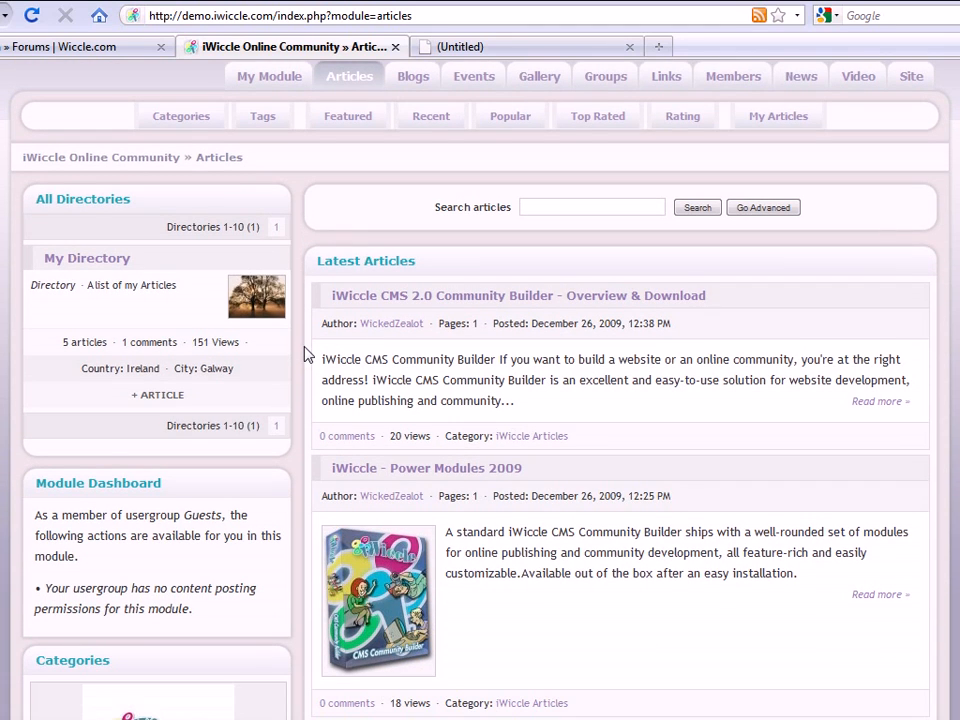
{"action": "scroll", "coordinate": [306, 356], "scroll_direction": "up", "scroll_amount": 2}
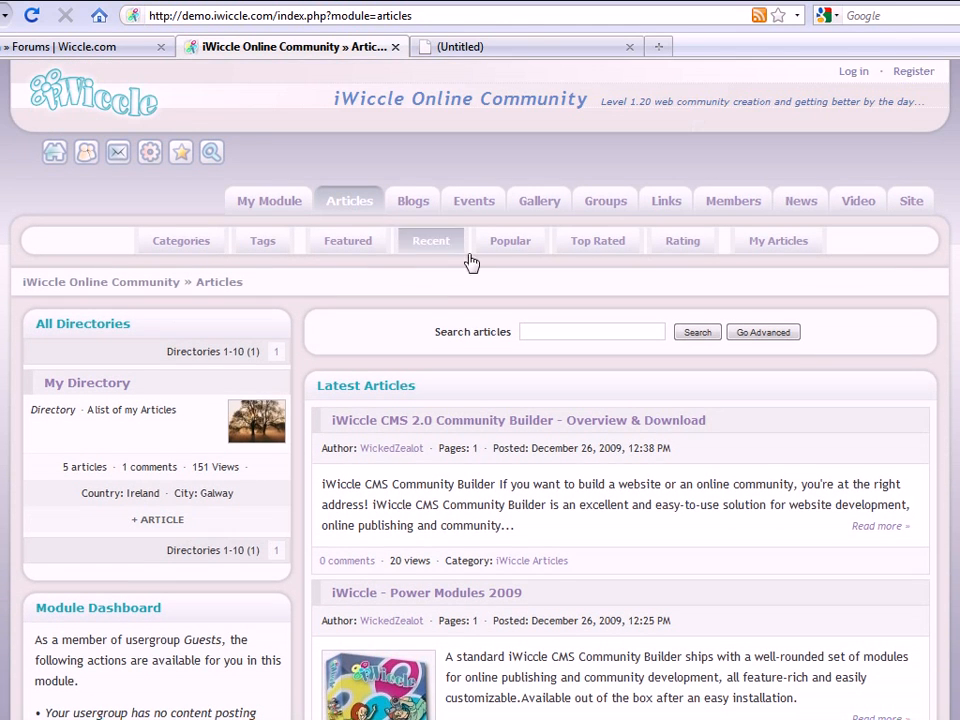
- Log in to the community with the prefilled username and password after choosing a Remember me option
{"action": "left_click", "coordinate": [853, 72]}
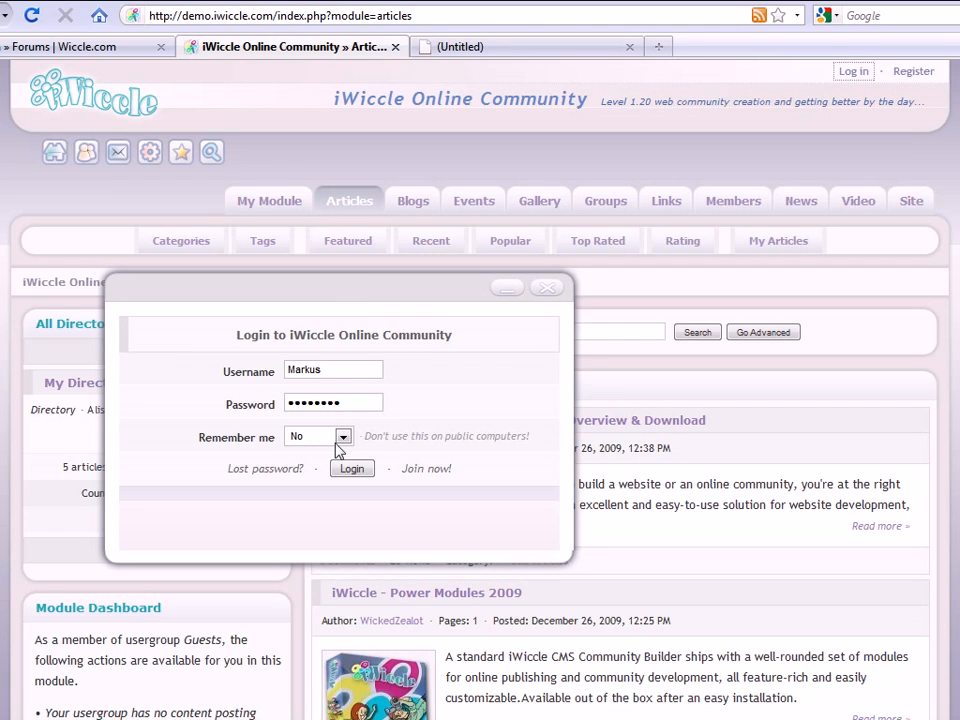
{"action": "left_click", "coordinate": [342, 437]}
{"action": "left_click", "coordinate": [302, 503]}
{"action": "left_click", "coordinate": [358, 468]}
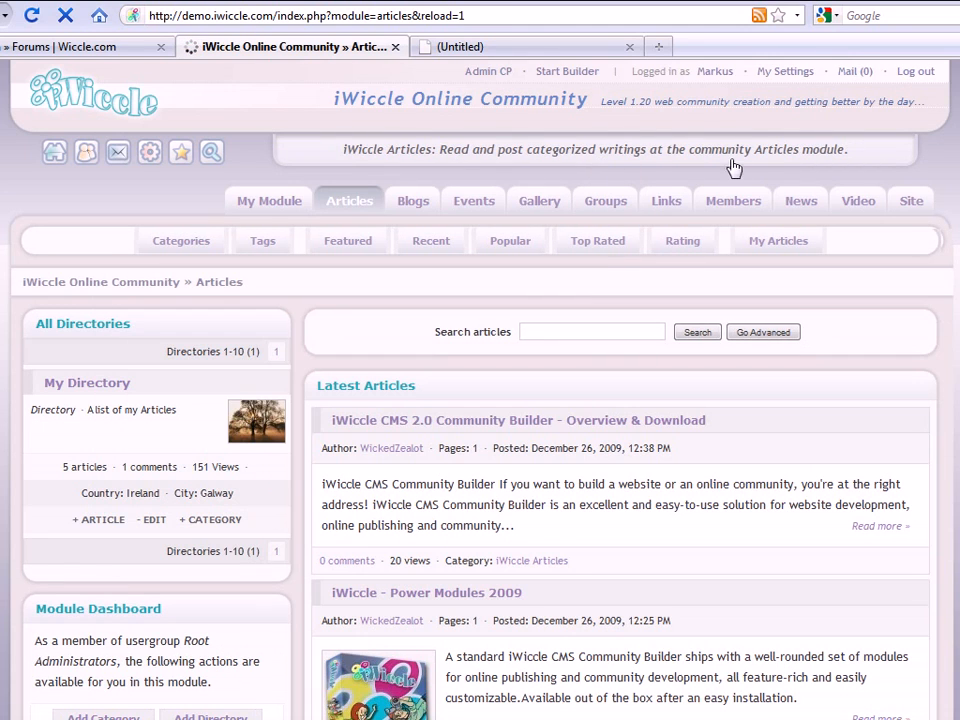
- Start the builder on the Articles page and move the wide Latest Articles column ahead of the narrow All Directories column
{"action": "left_click", "coordinate": [584, 75]}
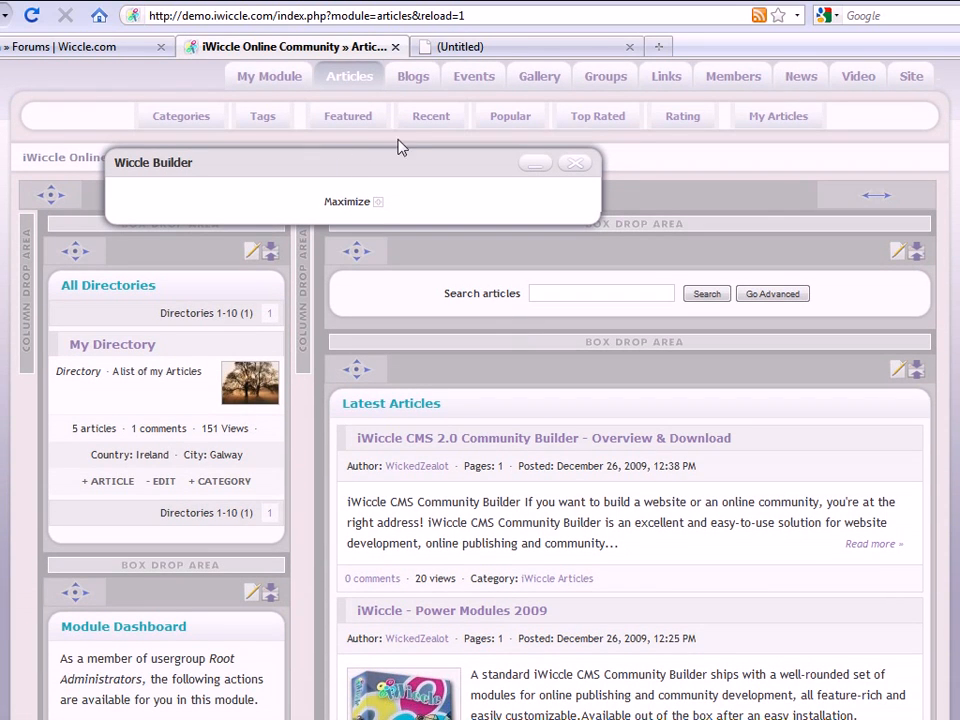
{"action": "left_click_drag", "start_coordinate": [173, 166], "coordinate": [322, 104]}
{"action": "left_click_drag", "start_coordinate": [62, 245], "coordinate": [88, 248]}
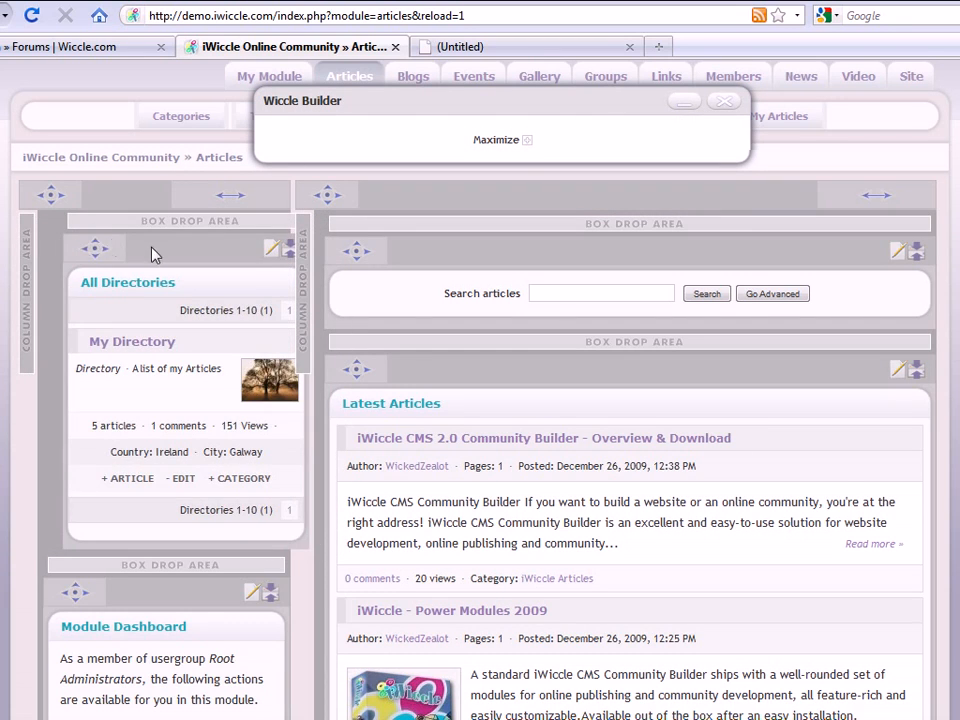
{"action": "mouse_move", "coordinate": [49, 195]}
{"action": "left_mouse_down"}
{"action": "mouse_move", "coordinate": [92, 208]}
{"action": "mouse_move", "coordinate": [36, 187]}
{"action": "mouse_move", "coordinate": [47, 194]}
{"action": "left_mouse_up"}
{"action": "left_click_drag", "start_coordinate": [332, 192], "coordinate": [30, 284]}
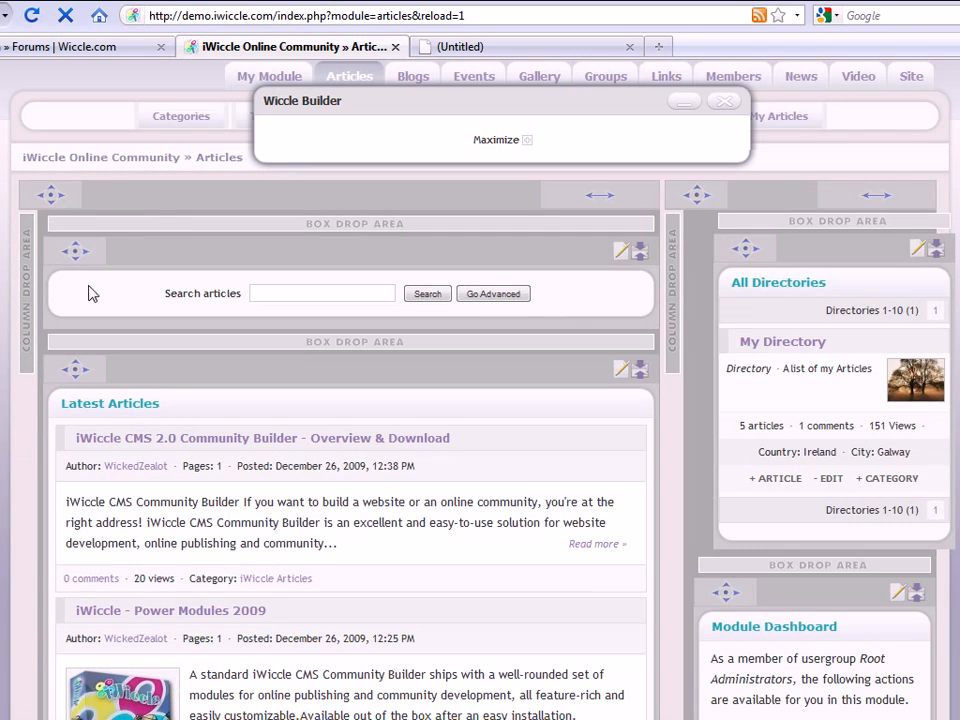
- Move the All Directories box to the top of the wide column and return it to the top of the narrow column
{"action": "left_click_drag", "start_coordinate": [748, 247], "coordinate": [606, 224]}
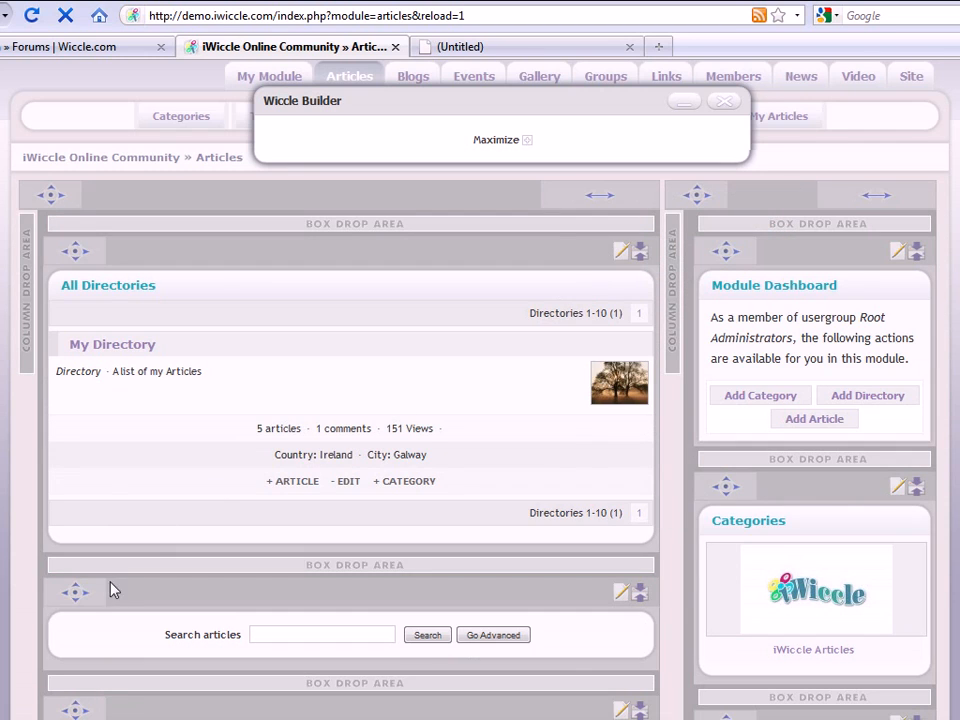
{"action": "left_click_drag", "start_coordinate": [91, 585], "coordinate": [387, 555]}
{"action": "left_click_drag", "start_coordinate": [77, 251], "coordinate": [806, 223]}
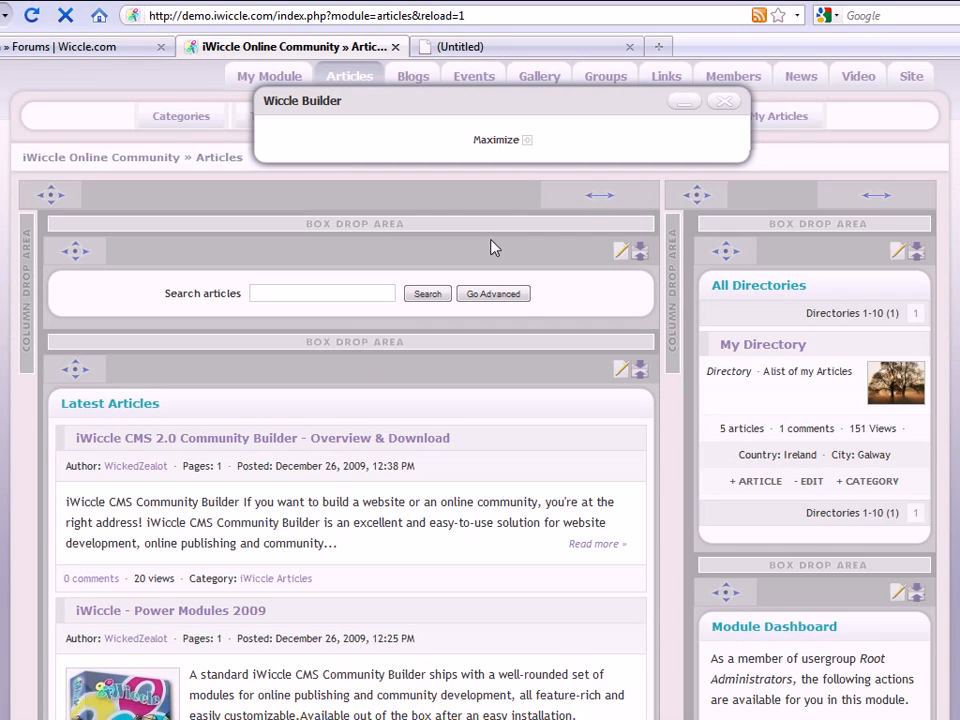
- Return to the site home page and start the builder there
{"action": "scroll", "coordinate": [618, 344], "scroll_direction": "down", "scroll_amount": 3}
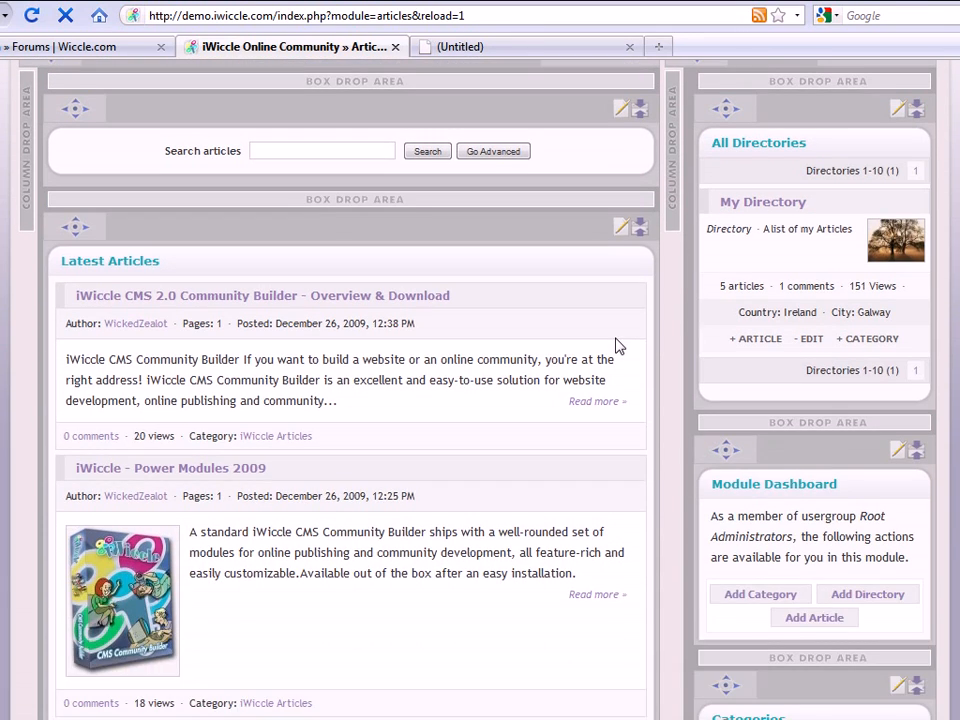
{"action": "scroll", "coordinate": [218, 129], "scroll_direction": "up", "scroll_amount": 5}
{"action": "left_click", "coordinate": [55, 154]}
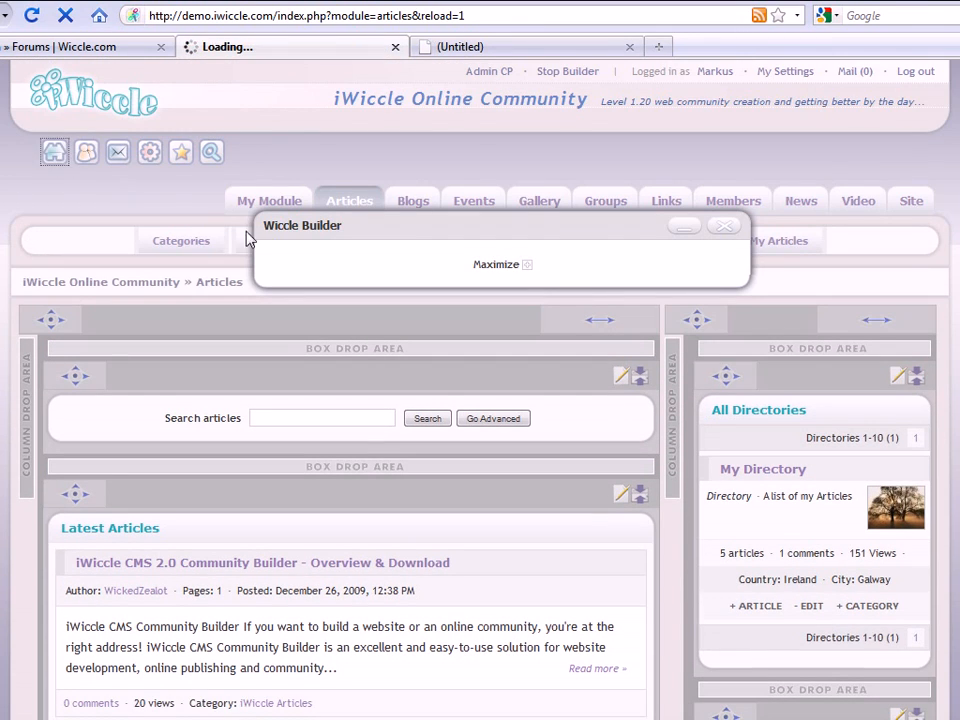
{"action": "scroll", "coordinate": [530, 307], "scroll_direction": "down", "scroll_amount": 1}
{"action": "scroll", "coordinate": [530, 307], "scroll_direction": "up", "scroll_amount": 1}
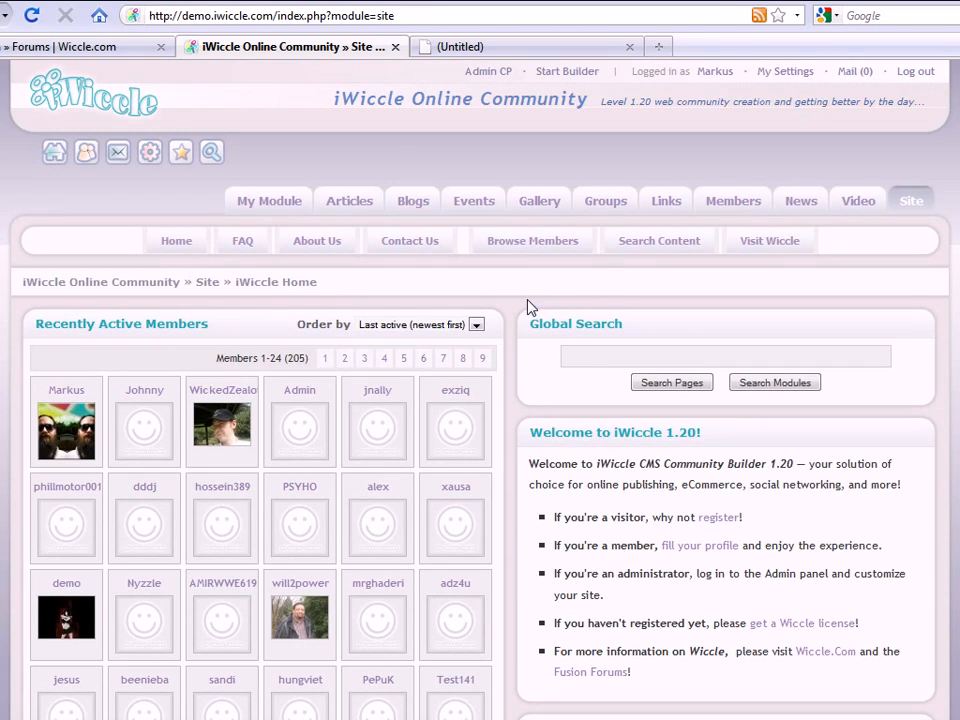
{"action": "left_click", "coordinate": [570, 73]}
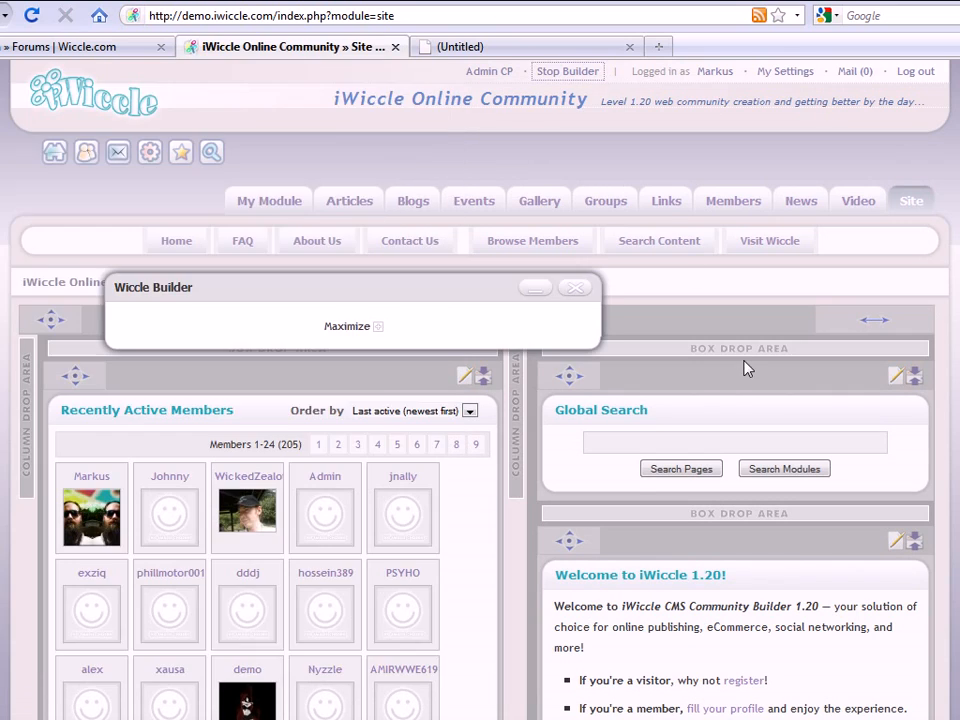
- Open the "Welcome to iWiccle 1.20!" box for editing and move the builder window clear of the box
{"action": "scroll", "coordinate": [748, 366], "scroll_direction": "down", "scroll_amount": 1}
{"action": "left_click", "coordinate": [745, 360]}
{"action": "scroll", "coordinate": [745, 360], "scroll_direction": "down", "scroll_amount": 3}
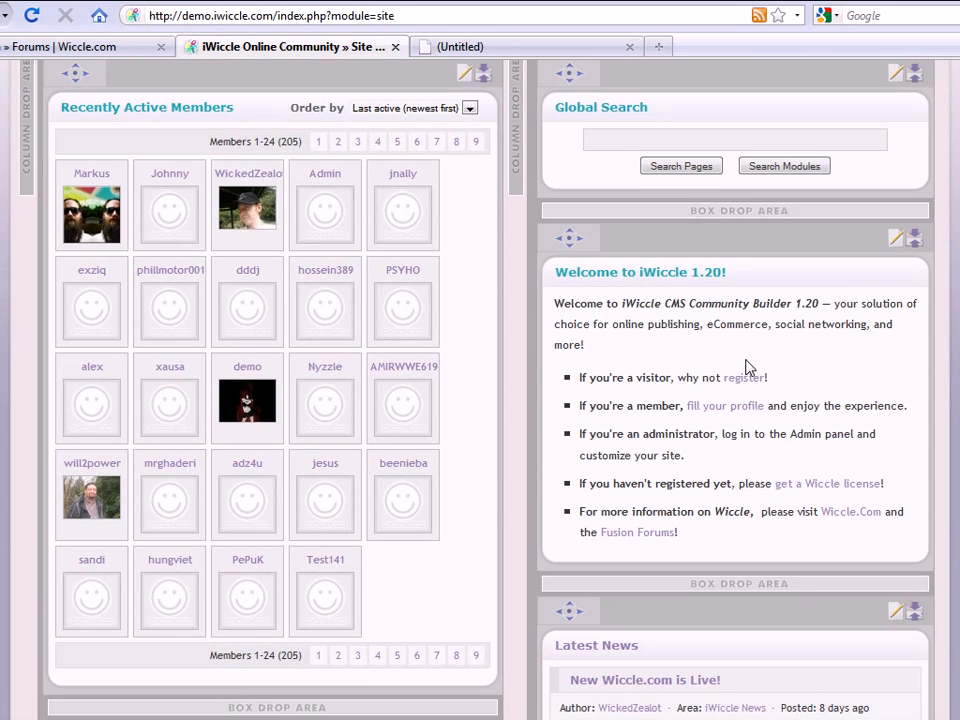
{"action": "left_click", "coordinate": [896, 243]}
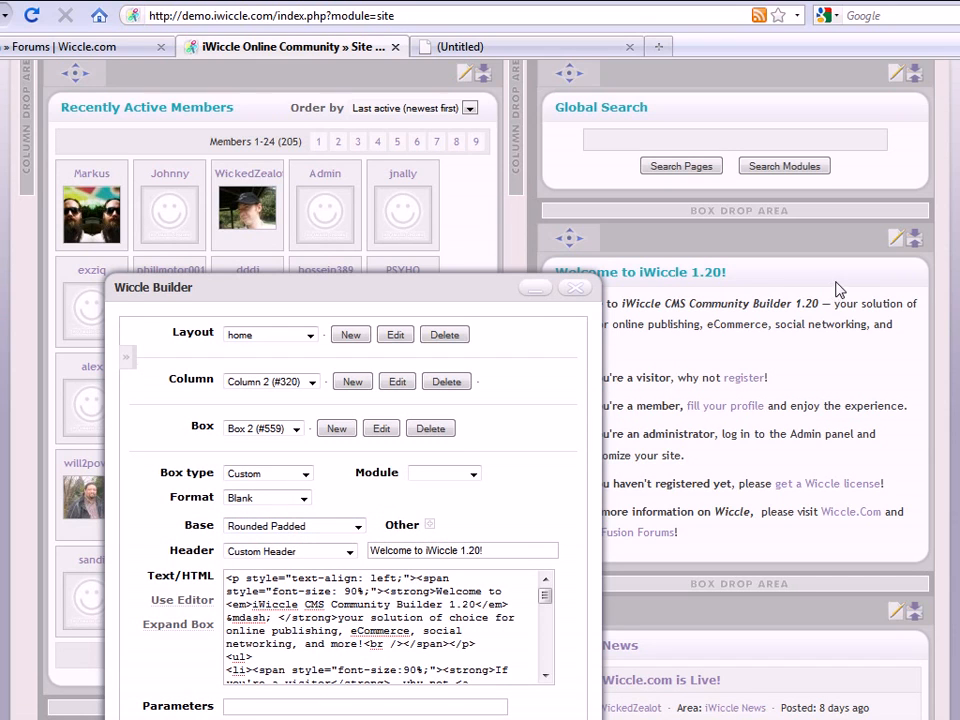
{"action": "left_click_drag", "start_coordinate": [378, 279], "coordinate": [302, 204]}
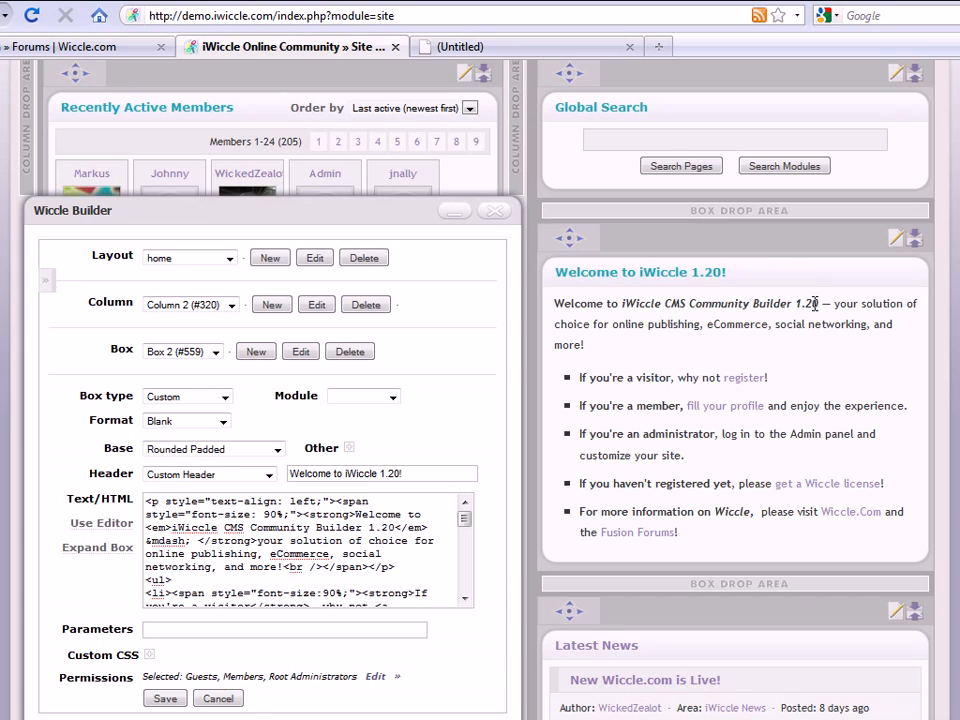
- Try the Square Padded and Rounded Flatbase bases on the welcome box and restore the Rounded Padded base
{"action": "left_click", "coordinate": [278, 449]}
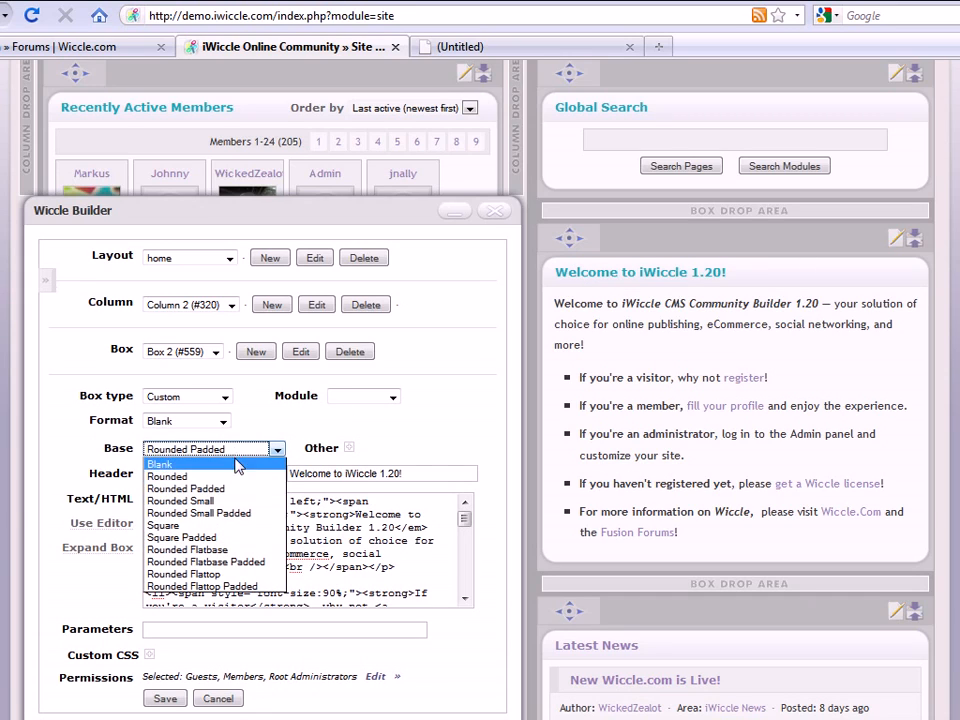
{"action": "left_click", "coordinate": [200, 537]}
{"action": "left_click", "coordinate": [163, 698]}
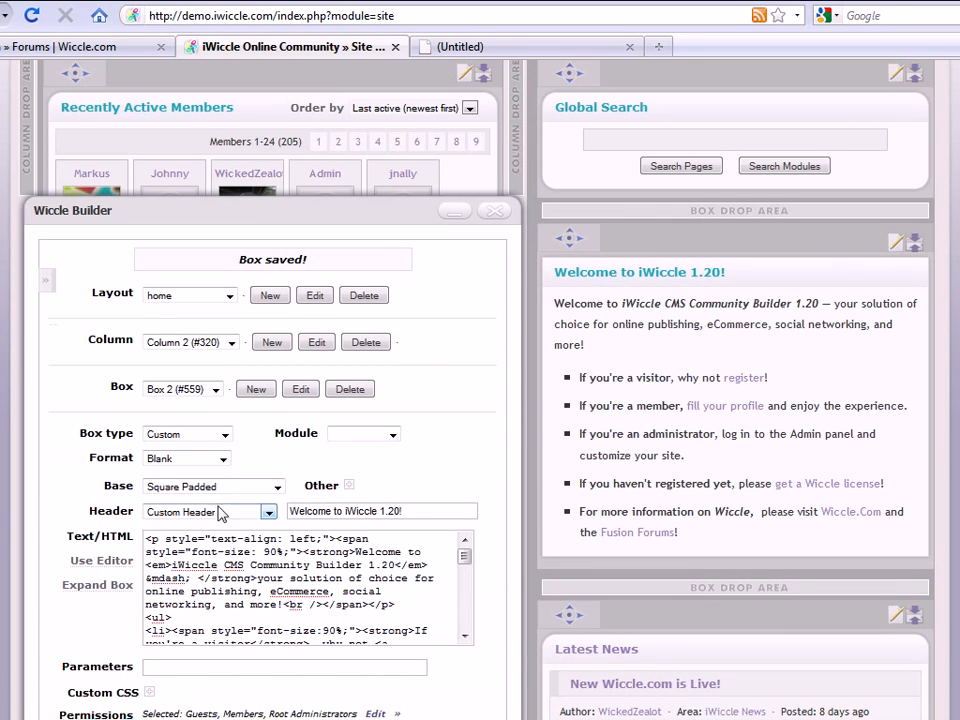
{"action": "left_click", "coordinate": [276, 487]}
{"action": "left_click", "coordinate": [229, 588]}
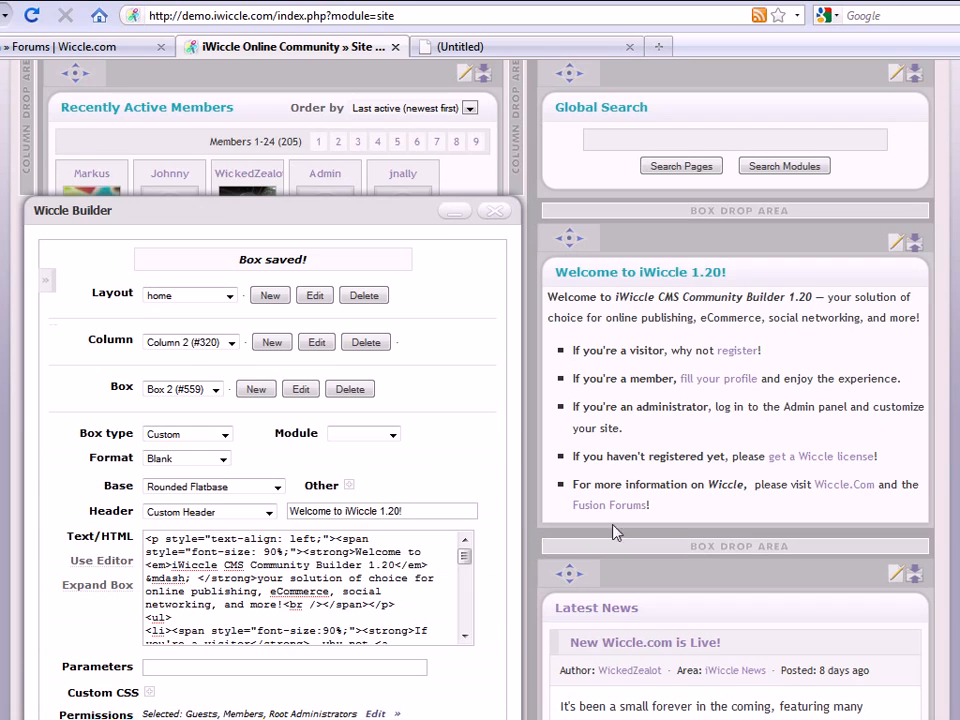
{"action": "left_click", "coordinate": [276, 486]}
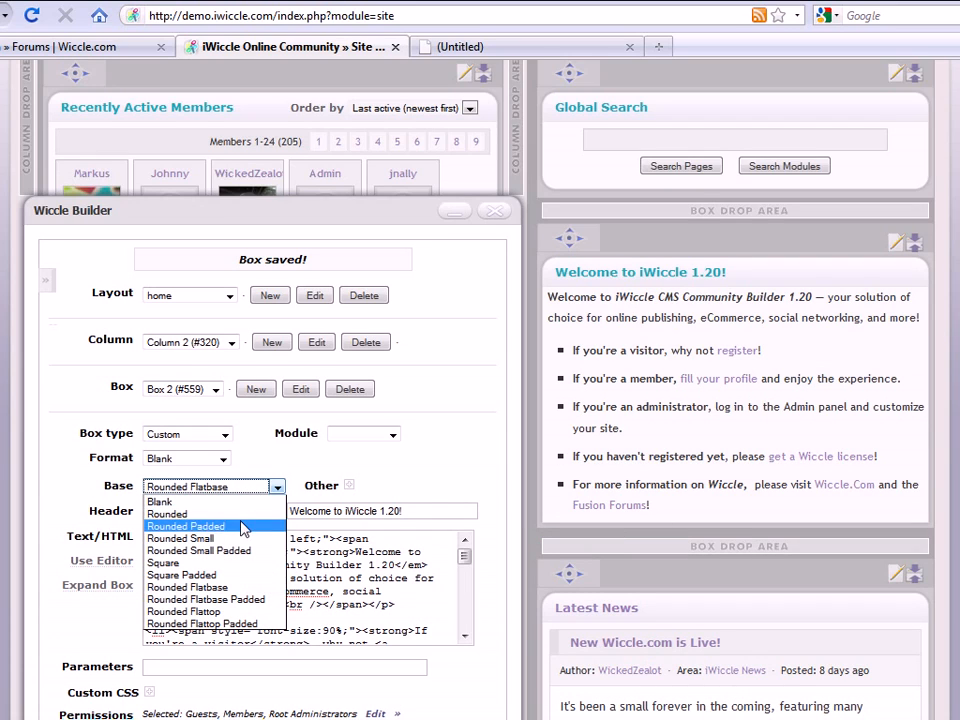
{"action": "left_click", "coordinate": [244, 526]}
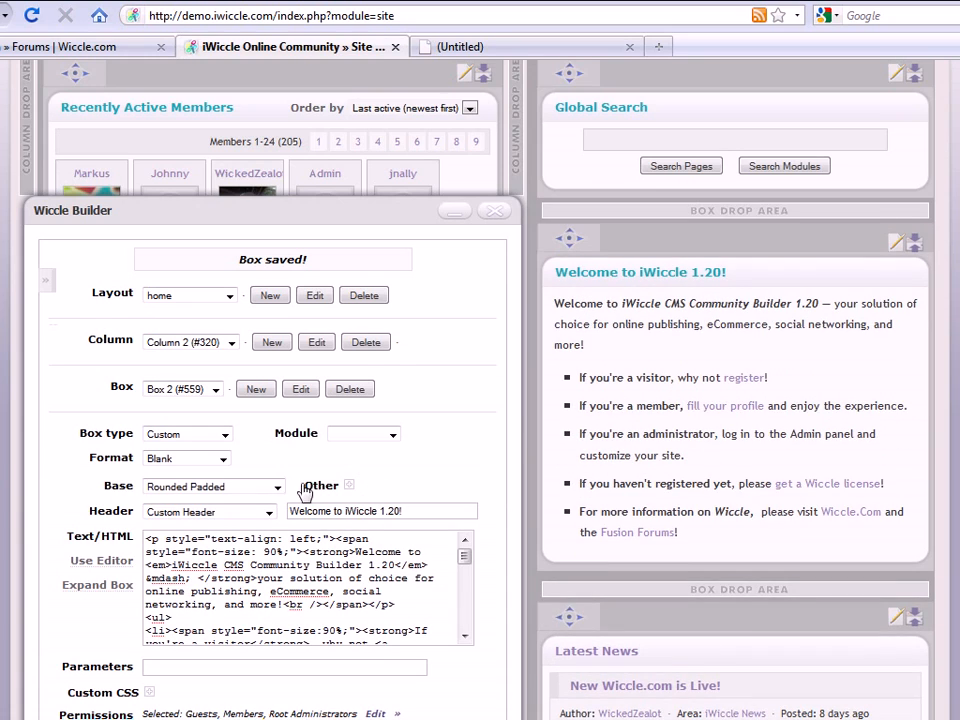
- Open the welcome box's text in an enlarged visual editor and add the italic line "Type any text here." below the introduction
{"action": "left_click", "coordinate": [101, 561]}
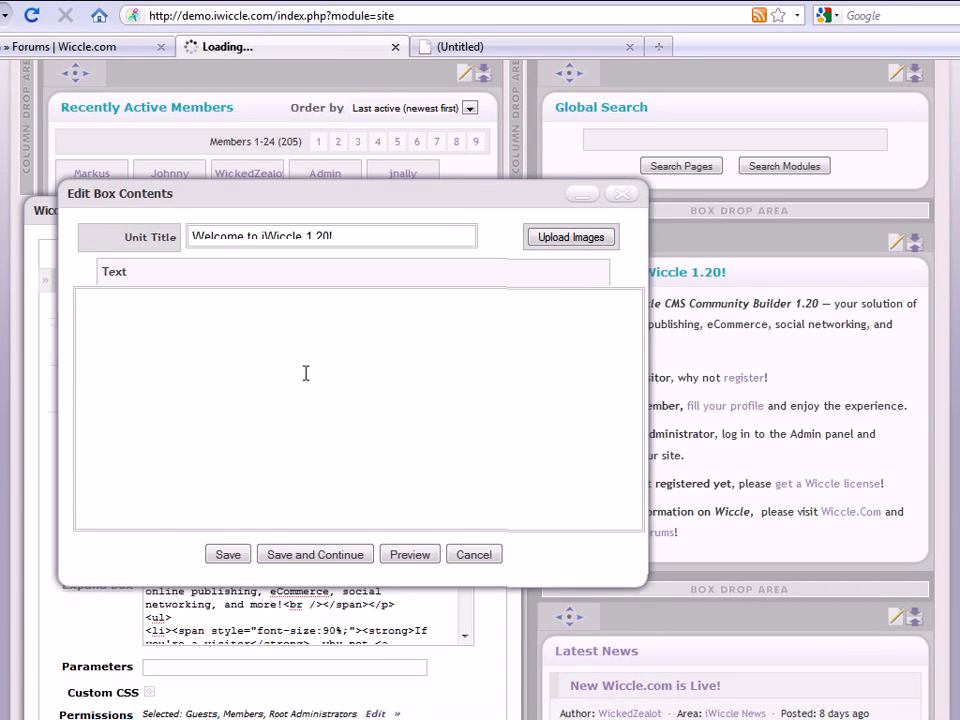
{"action": "left_click_drag", "start_coordinate": [626, 462], "coordinate": [632, 643]}
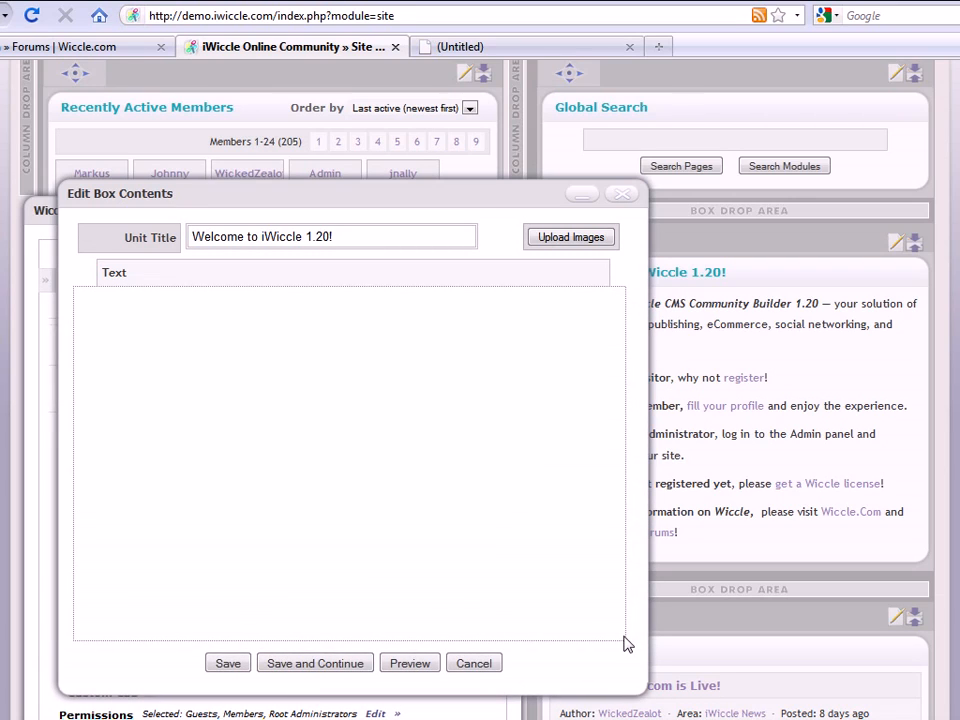
{"action": "left_click", "coordinate": [397, 381]}
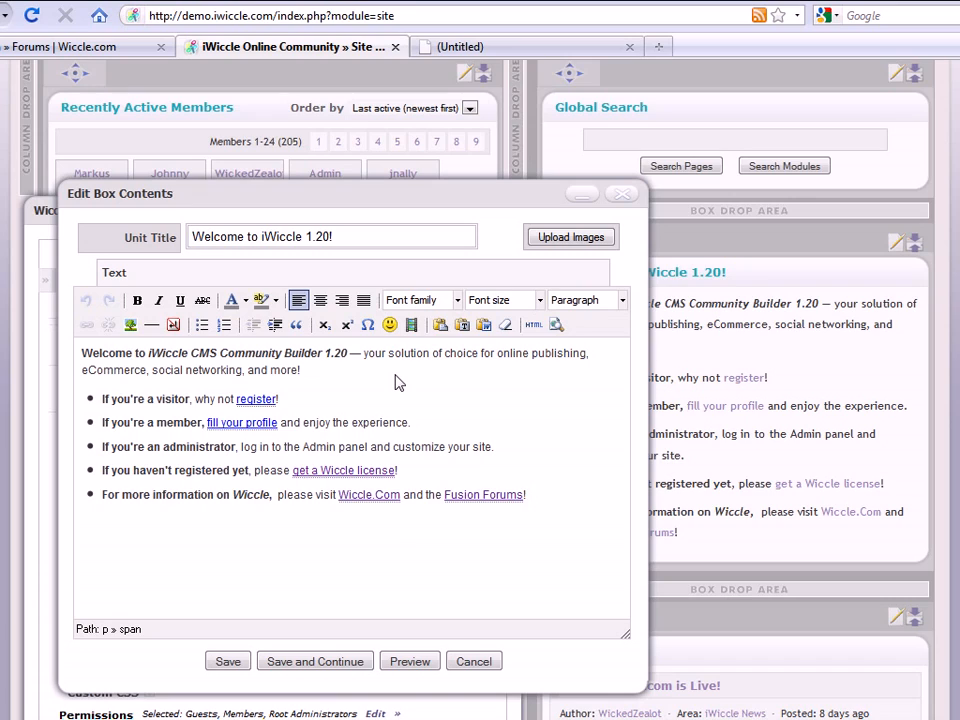
{"action": "key", "text": "Return"}
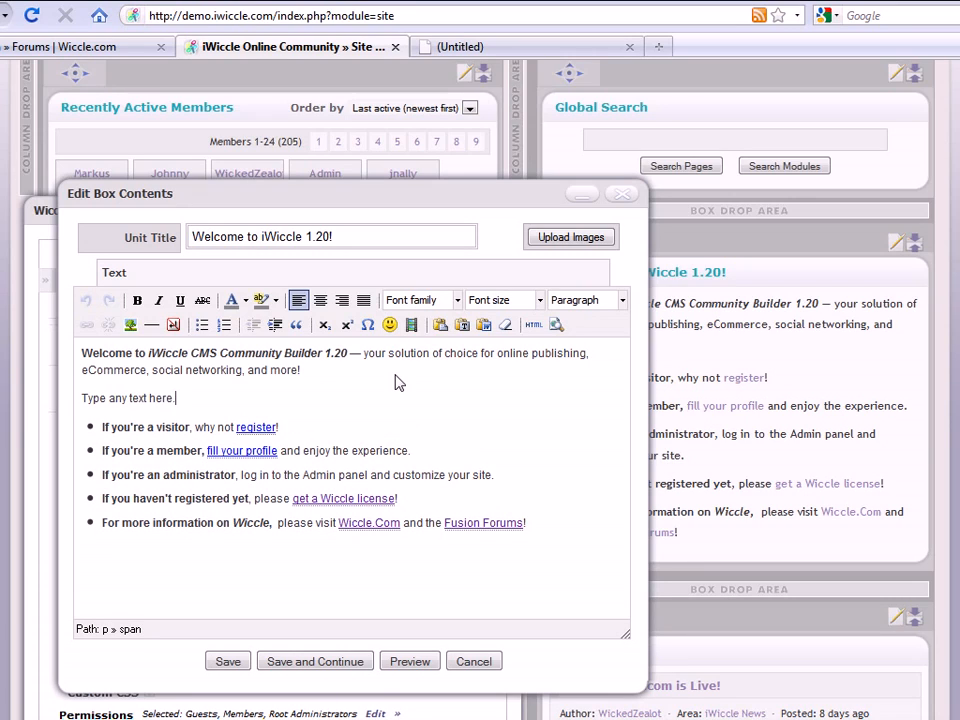
{"action": "key", "text": "shift+Home"}
{"action": "key", "text": "ctrl+i"}
- Look at the new image upload form and its file browser, and close the uploader without choosing an image
{"action": "left_click", "coordinate": [573, 243]}
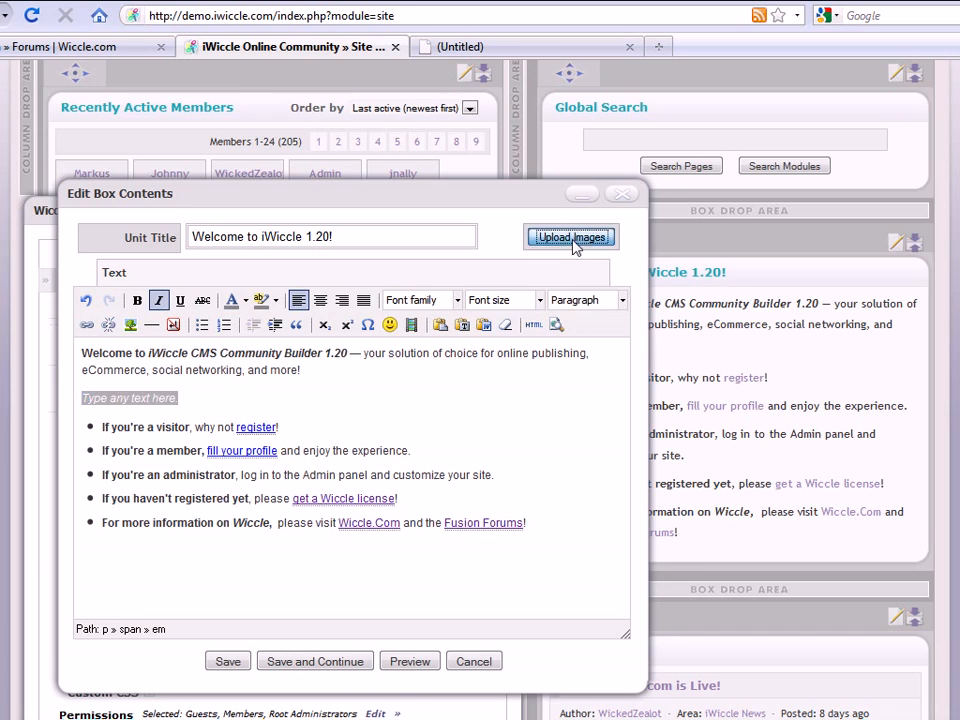
{"action": "left_click", "coordinate": [480, 310]}
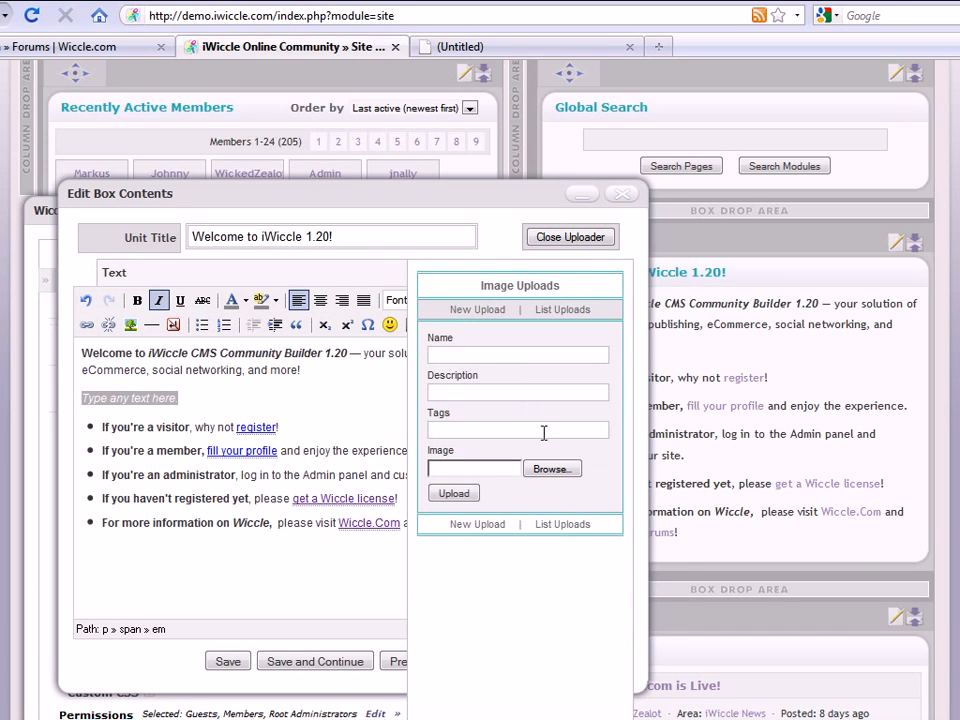
{"action": "left_click", "coordinate": [558, 478]}
{"action": "key", "text": "Escape"}
{"action": "left_click", "coordinate": [571, 240]}
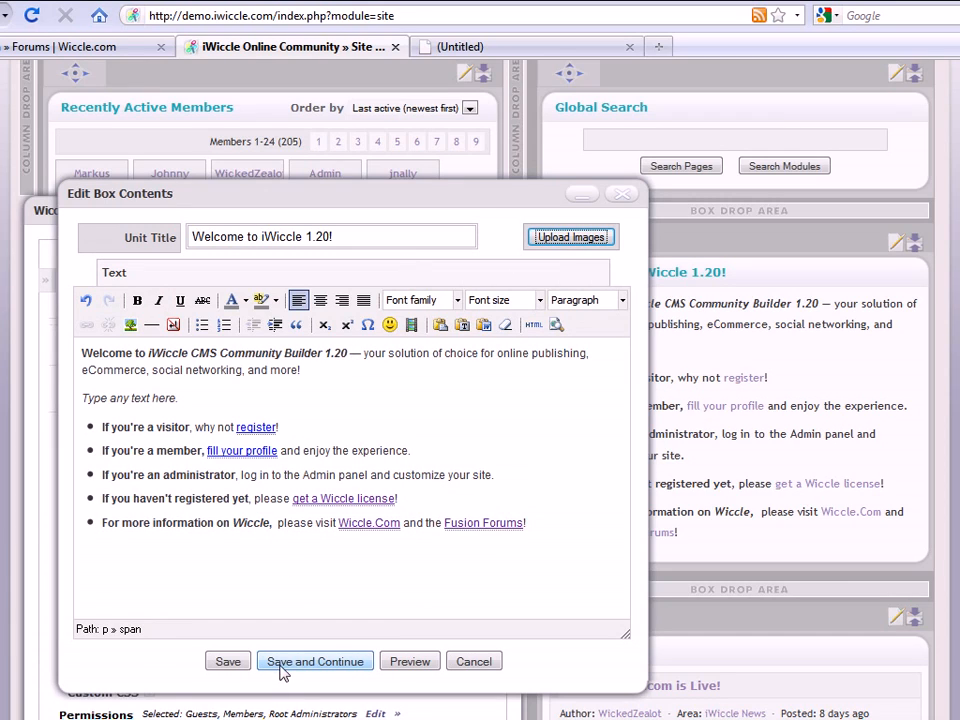
- Save the edited box contents, checking the added line in the page's welcome box before the final save
{"action": "left_click", "coordinate": [318, 664]}
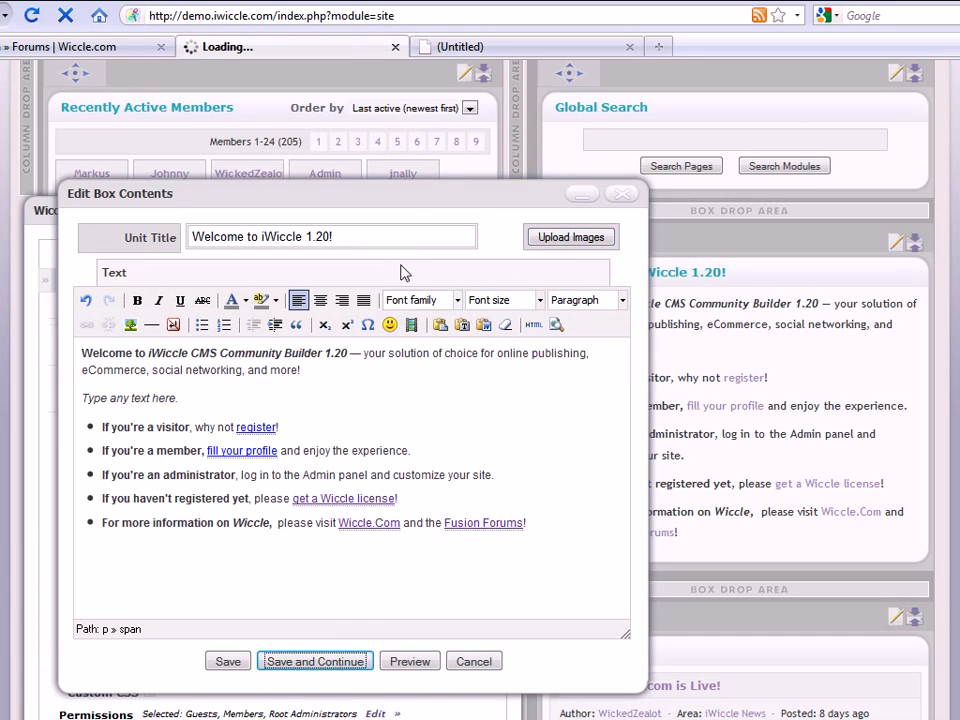
{"action": "double_click", "coordinate": [416, 198]}
{"action": "triple_click", "coordinate": [614, 382]}
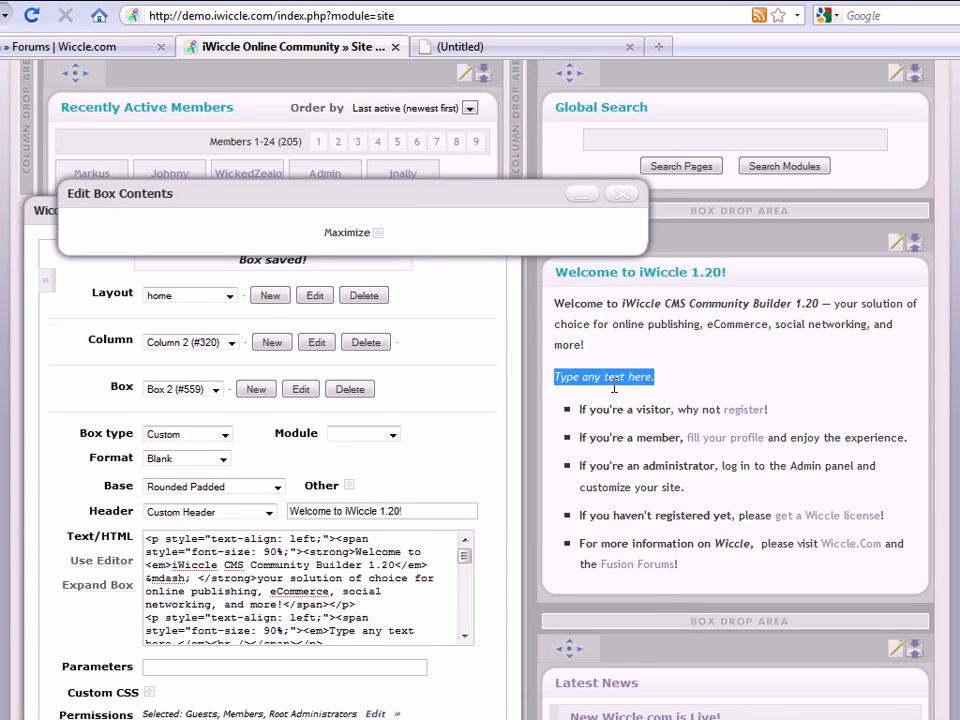
{"action": "double_click", "coordinate": [521, 197]}
{"action": "left_click", "coordinate": [229, 662]}
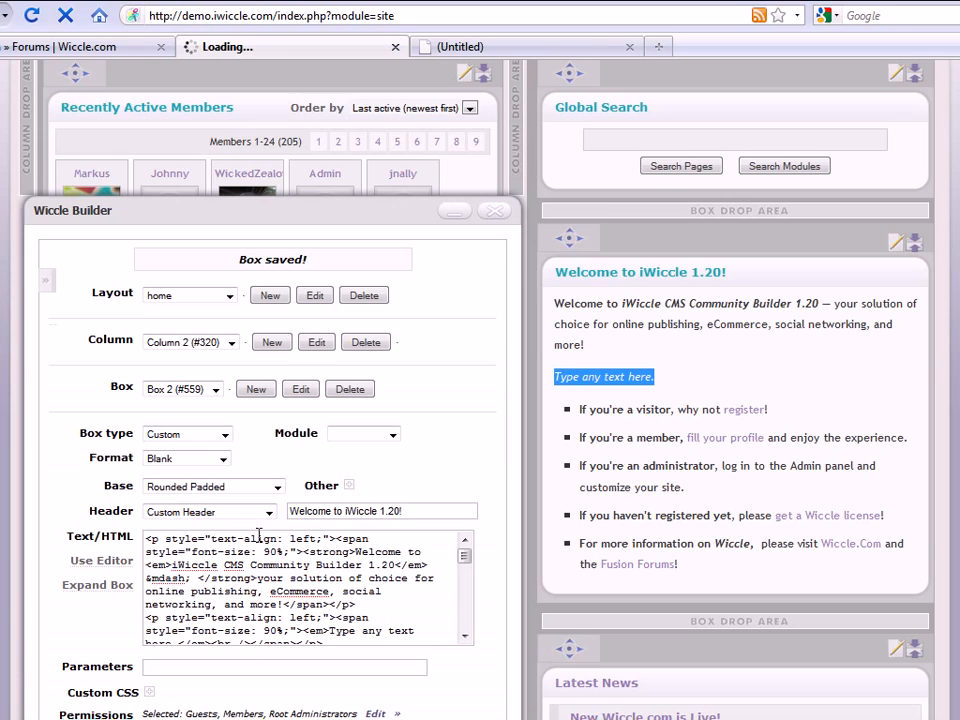
- Add "Test text" to the end of the welcome box's custom header and save the box
{"action": "left_click", "coordinate": [424, 513]}
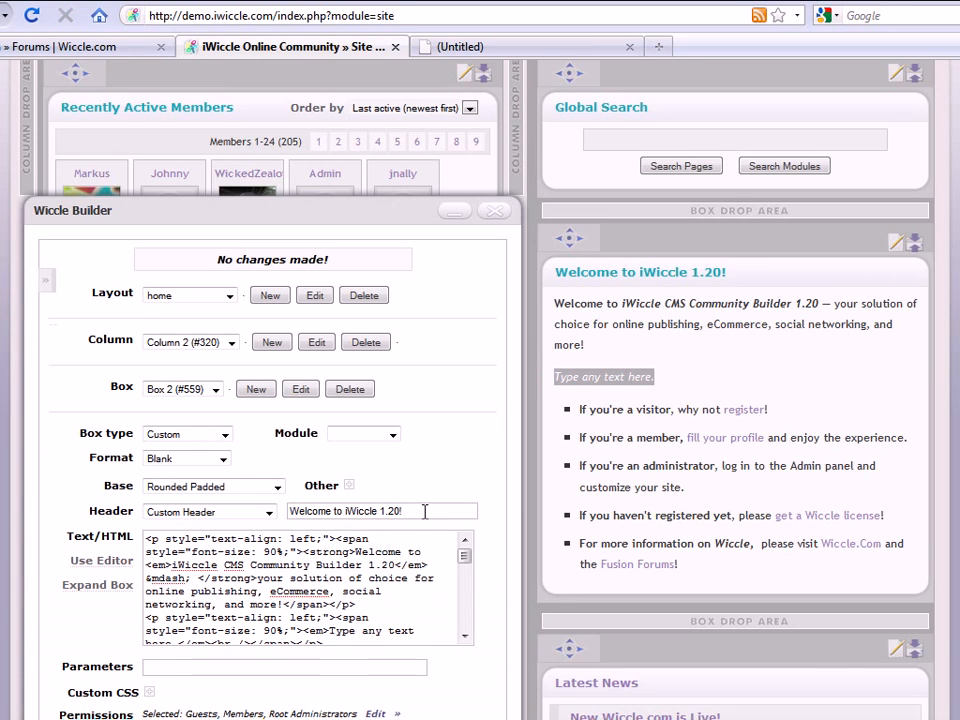
{"action": "type", "text": "Testtext"}
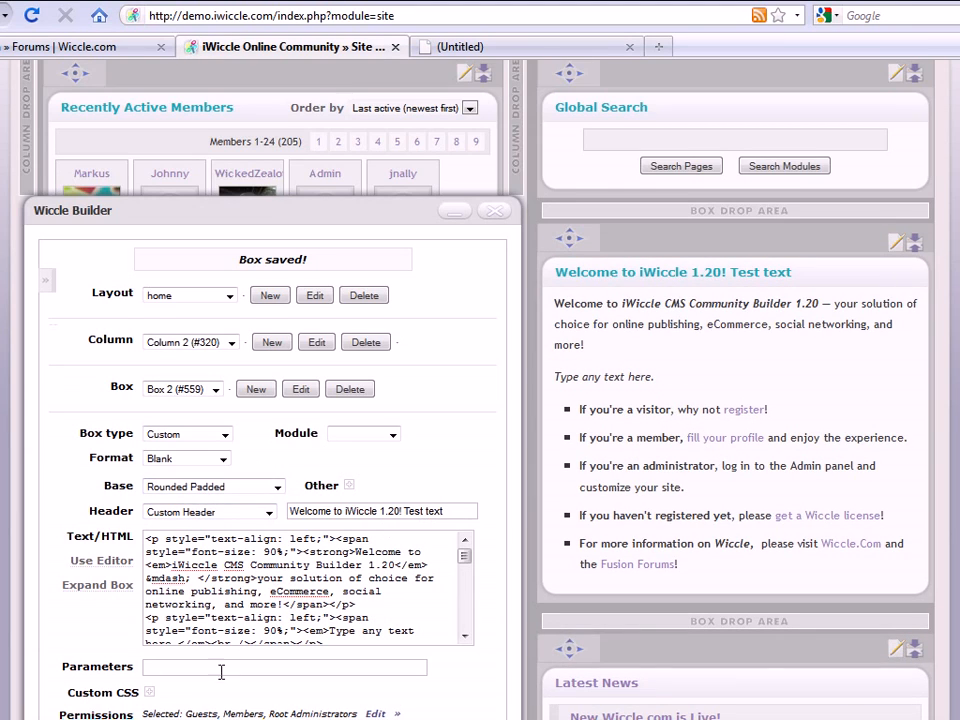
- Clear every selected usergroup from the welcome box's permissions and save the box
{"action": "left_click", "coordinate": [378, 714]}
{"action": "scroll", "coordinate": [445, 460], "scroll_direction": "down", "scroll_amount": 6}
{"action": "scroll", "coordinate": [443, 456], "scroll_direction": "up", "scroll_amount": 2}
{"action": "left_click", "coordinate": [376, 360]}
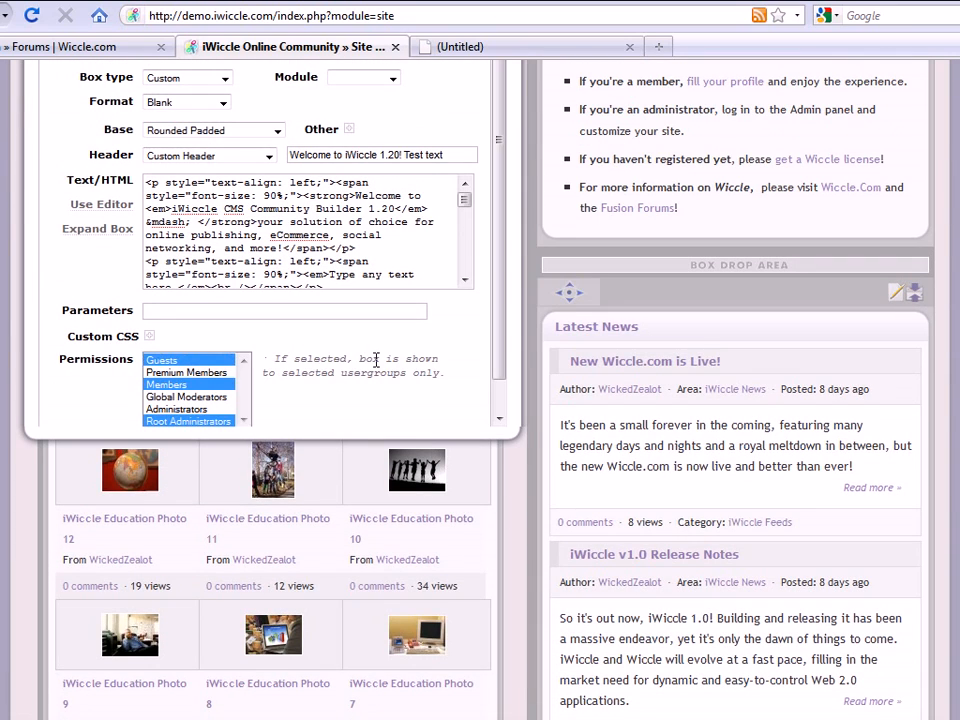
{"action": "scroll", "coordinate": [312, 375], "scroll_direction": "down", "scroll_amount": 1}
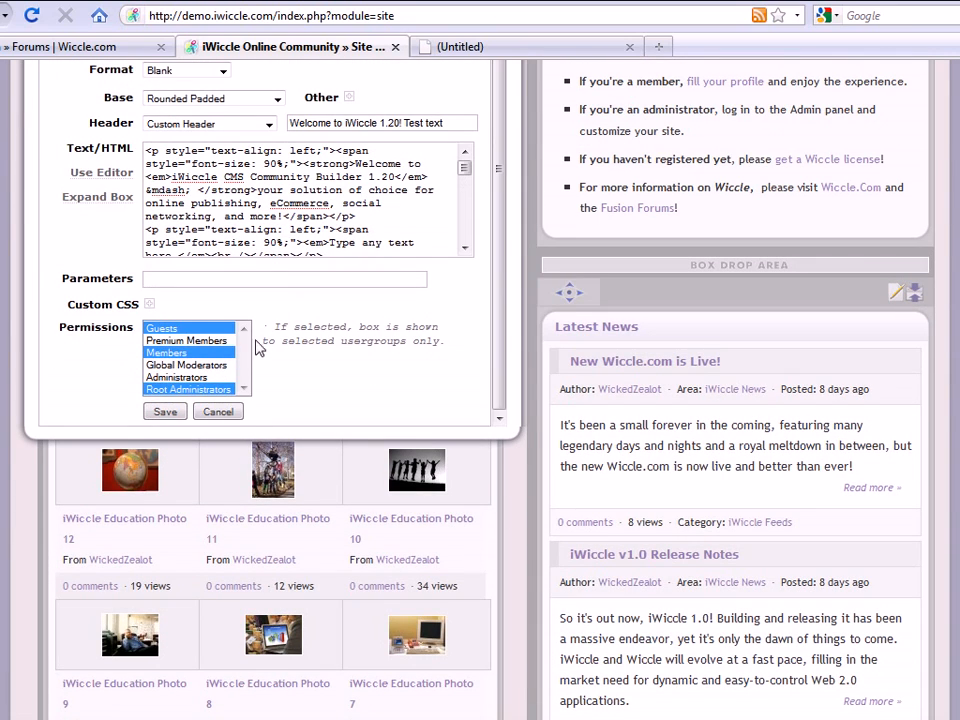
{"action": "left_click", "coordinate": [214, 328], "text": "ctrl"}
{"action": "left_click", "coordinate": [208, 342], "text": "ctrl"}
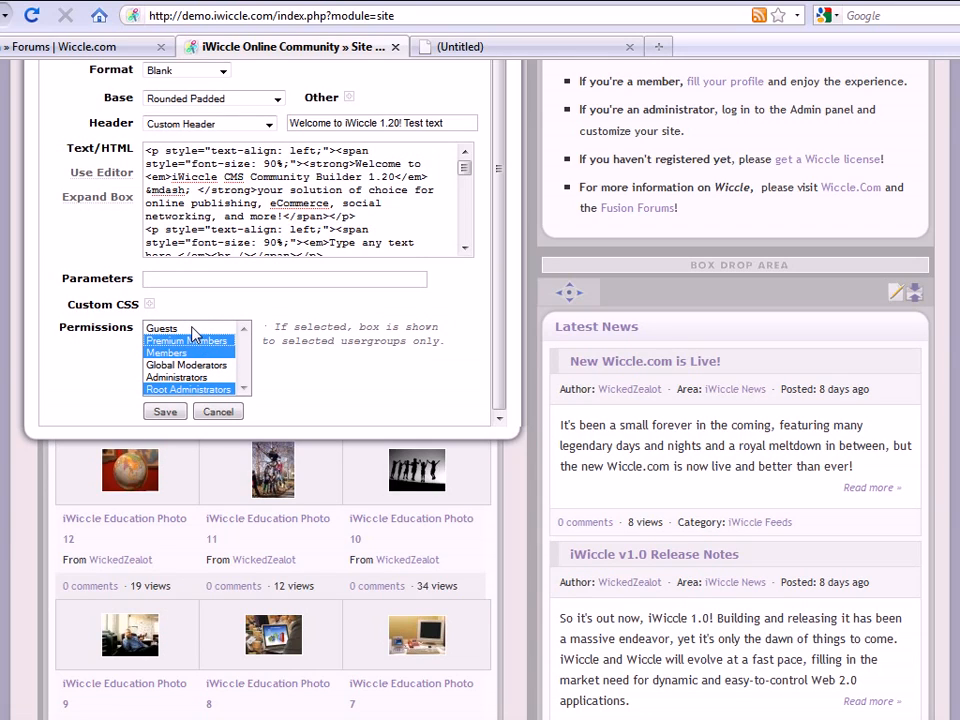
{"action": "left_click", "coordinate": [197, 342], "text": "ctrl"}
{"action": "left_click", "coordinate": [190, 353], "text": "ctrl"}
{"action": "left_click", "coordinate": [192, 389], "text": "ctrl"}
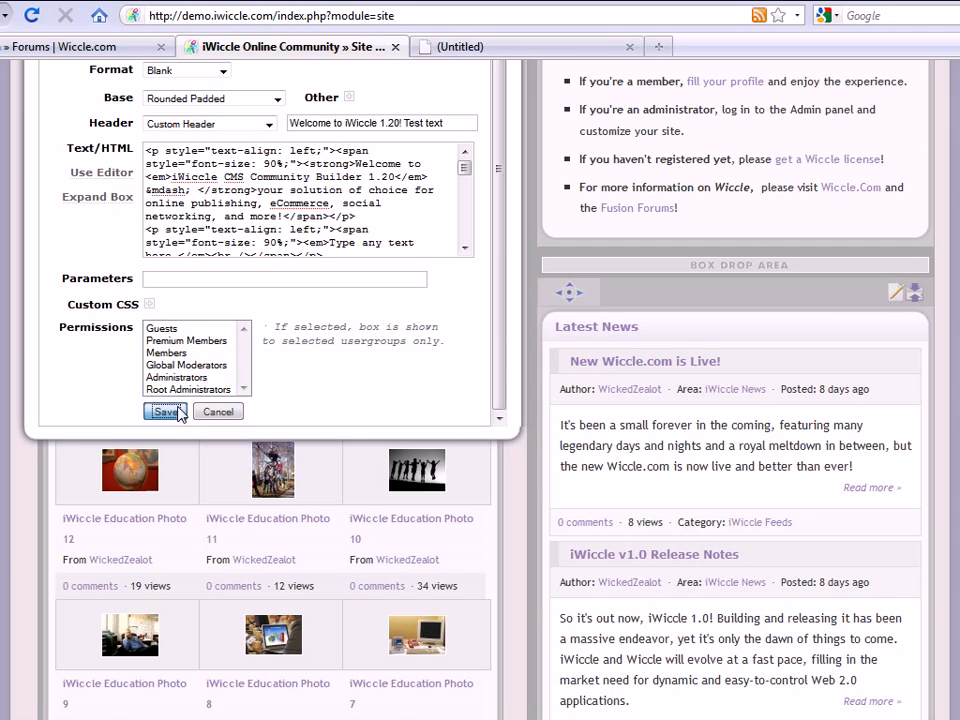
{"action": "left_click", "coordinate": [165, 412]}
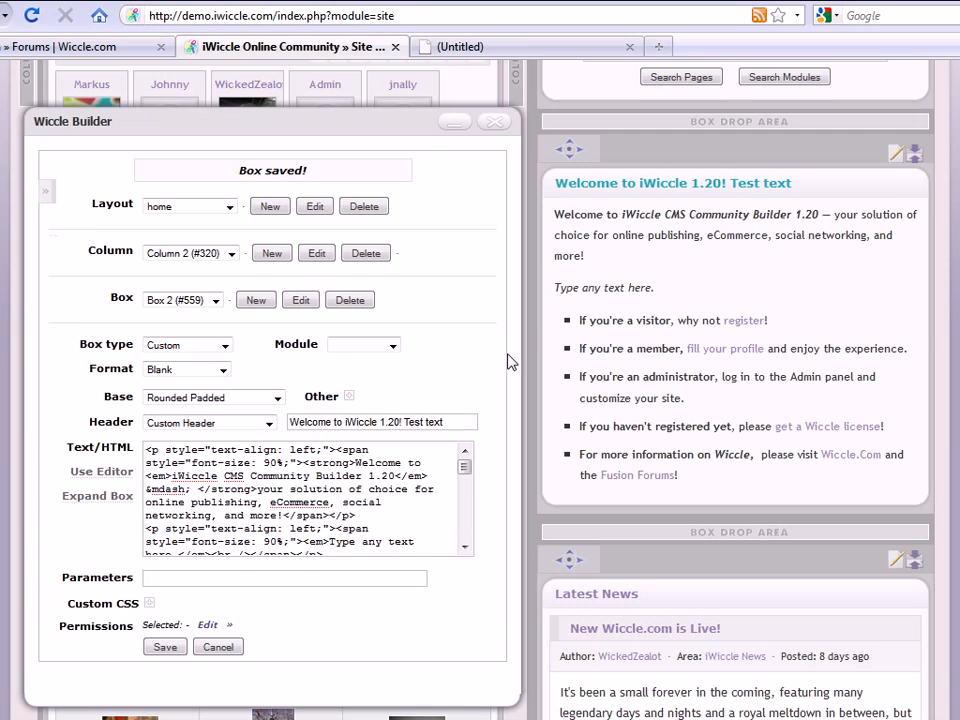
- Reopen the welcome box's settings, restrict its permissions to the Guests usergroup and save the box
{"action": "scroll", "coordinate": [511, 362], "scroll_direction": "down", "scroll_amount": 3}
{"action": "scroll", "coordinate": [511, 362], "scroll_direction": "up", "scroll_amount": 6}
{"action": "left_click", "coordinate": [898, 279]}
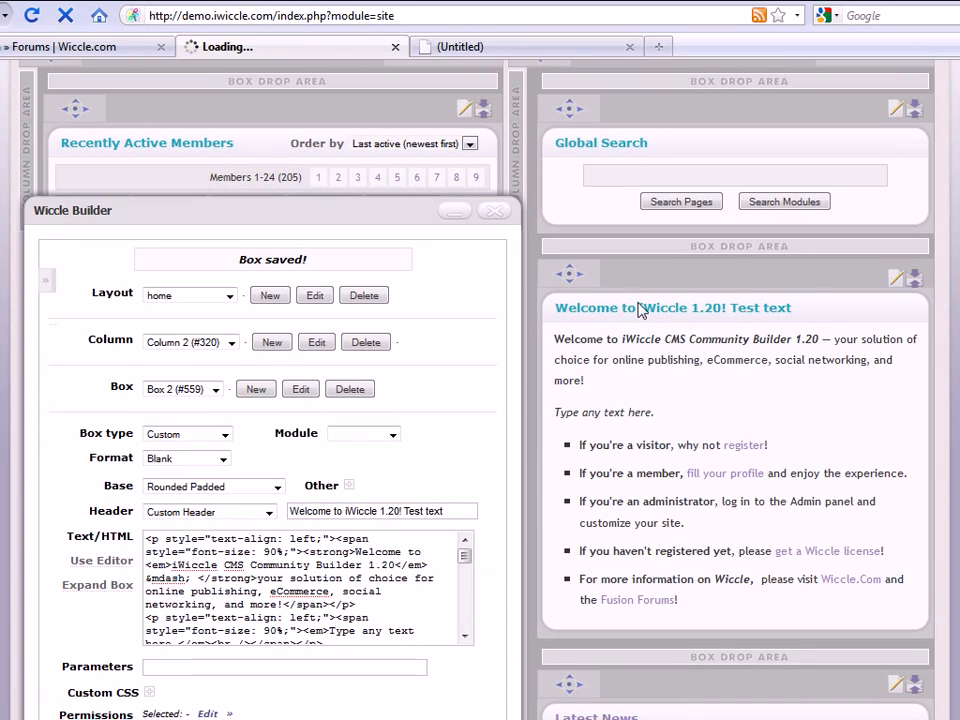
{"action": "scroll", "coordinate": [429, 396], "scroll_direction": "down", "scroll_amount": 4}
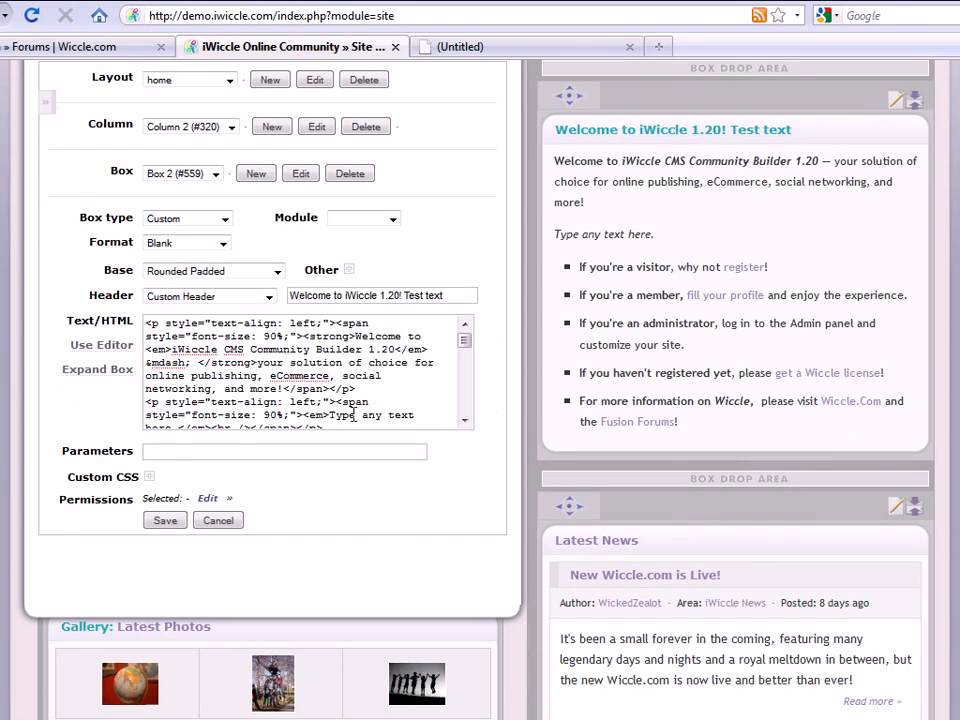
{"action": "left_click", "coordinate": [207, 499]}
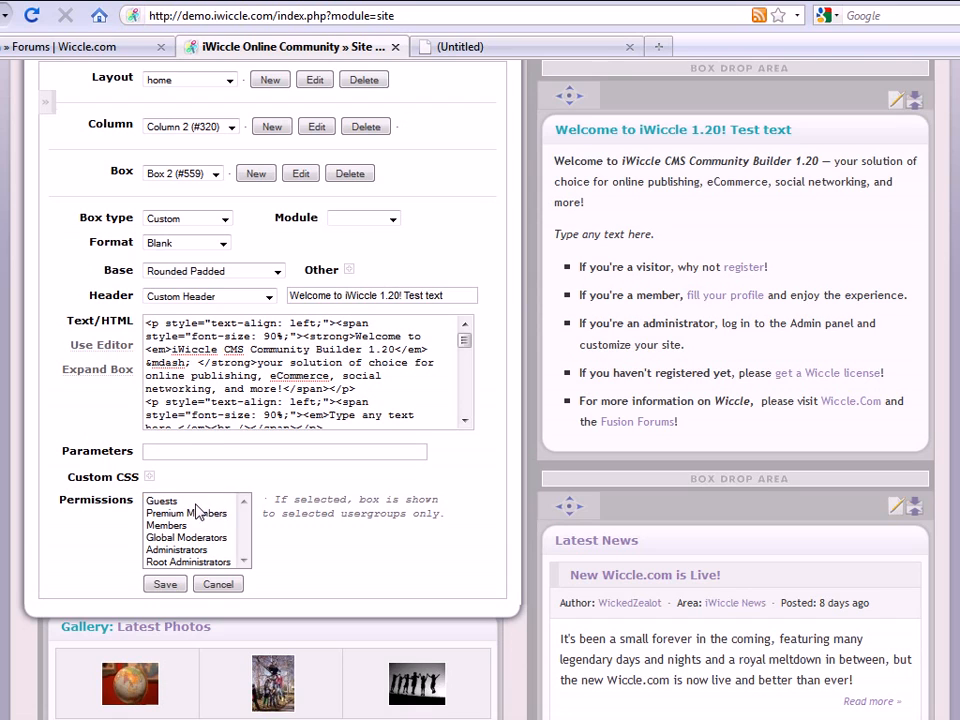
{"action": "left_click", "coordinate": [190, 503]}
{"action": "left_click", "coordinate": [170, 586]}
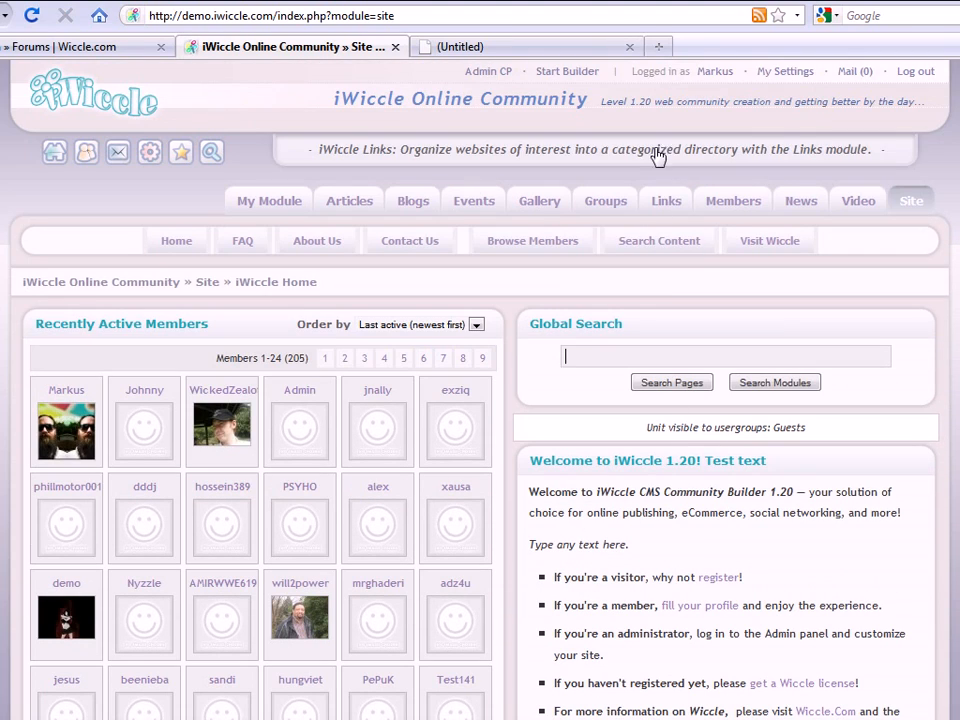
- Start the builder again, remove the Guests restriction from the welcome box and save it
{"action": "left_click", "coordinate": [588, 75]}
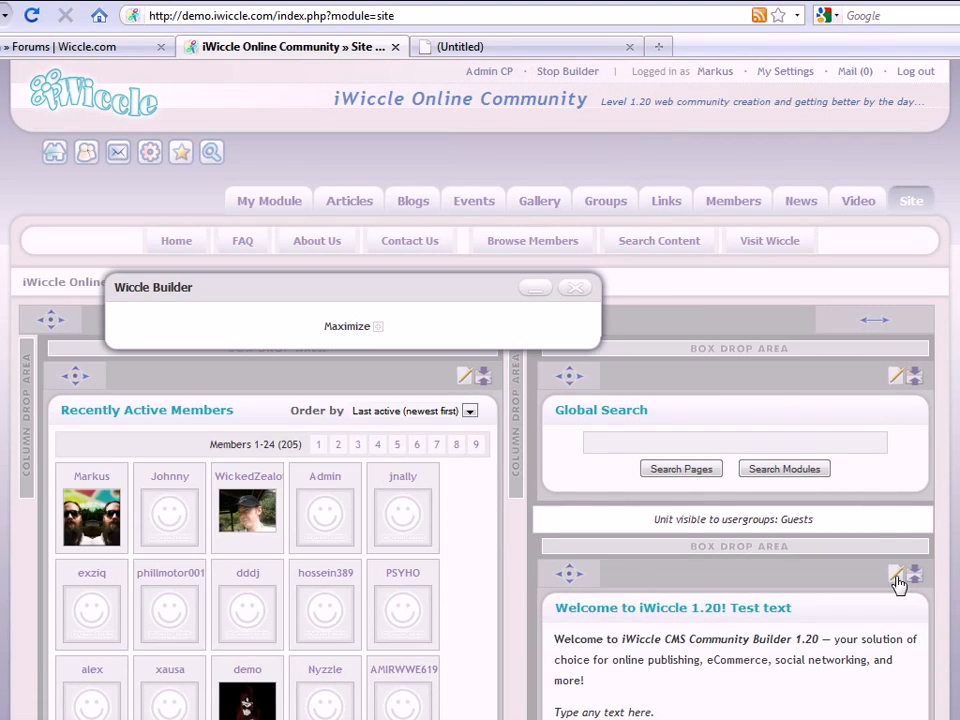
{"action": "left_click", "coordinate": [896, 578]}
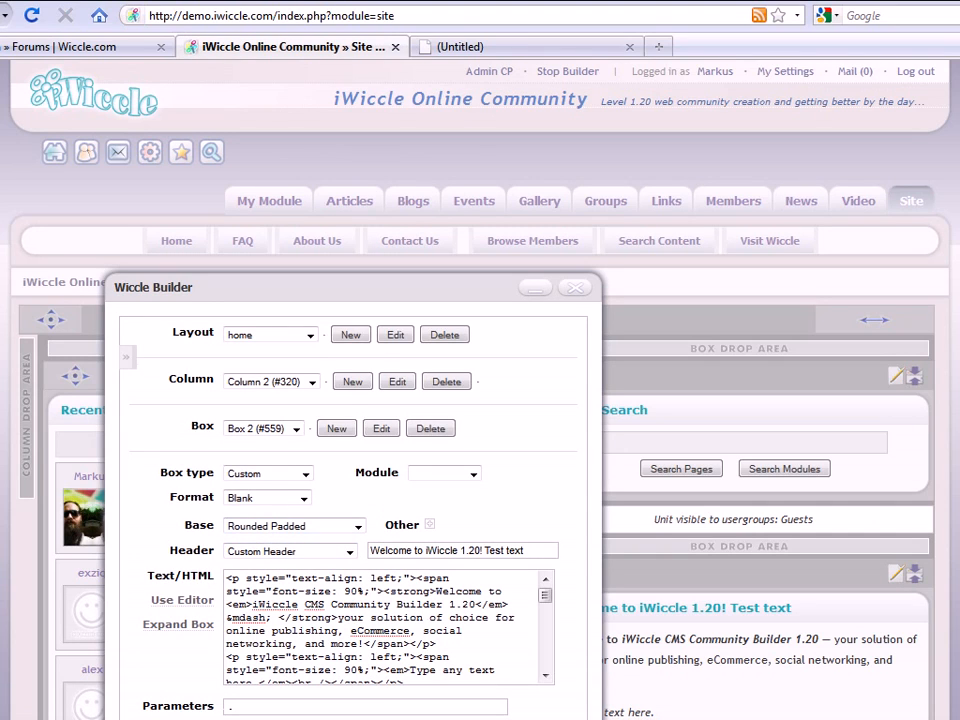
{"action": "left_click", "coordinate": [270, 717]}
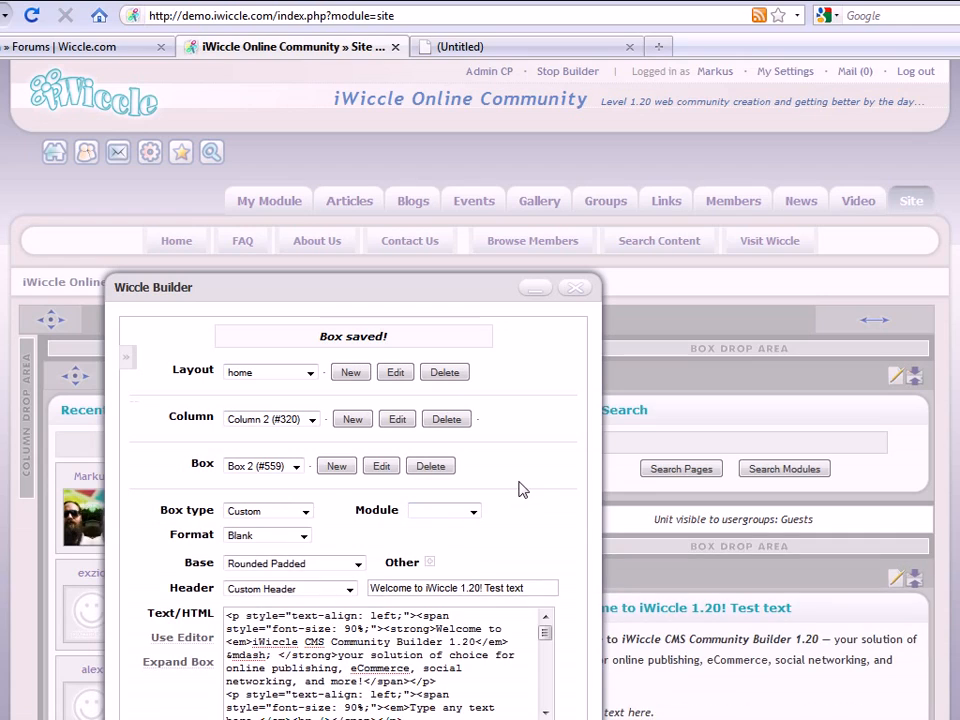
- Move the Groups: Active Topics box above the Latest News box in the same column
{"action": "scroll", "coordinate": [520, 485], "scroll_direction": "down", "scroll_amount": 12}
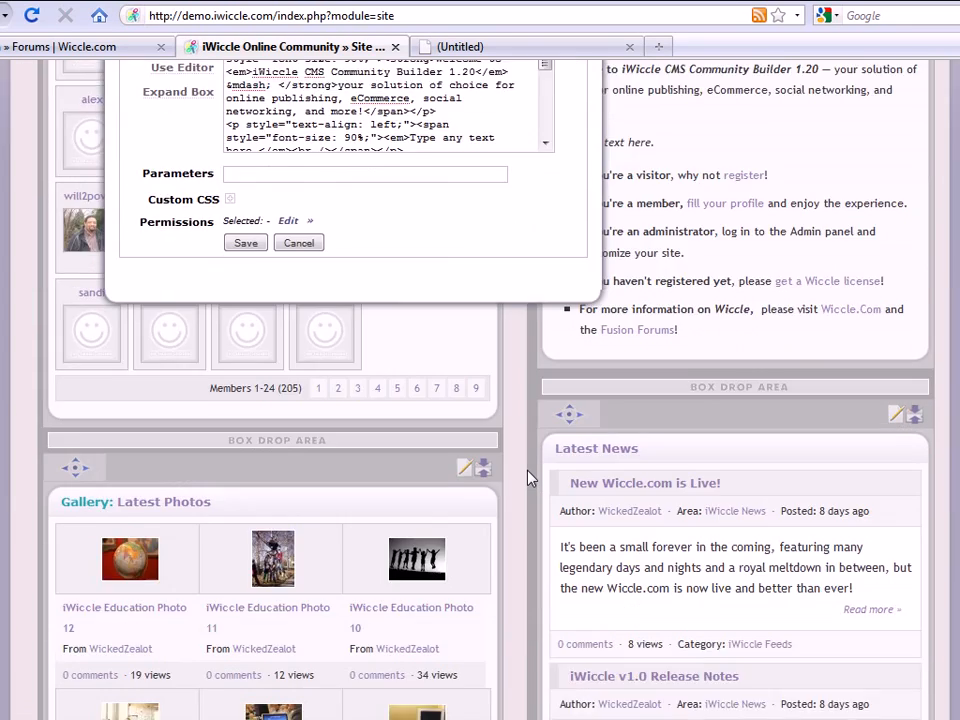
{"action": "scroll", "coordinate": [553, 497], "scroll_direction": "up", "scroll_amount": 4}
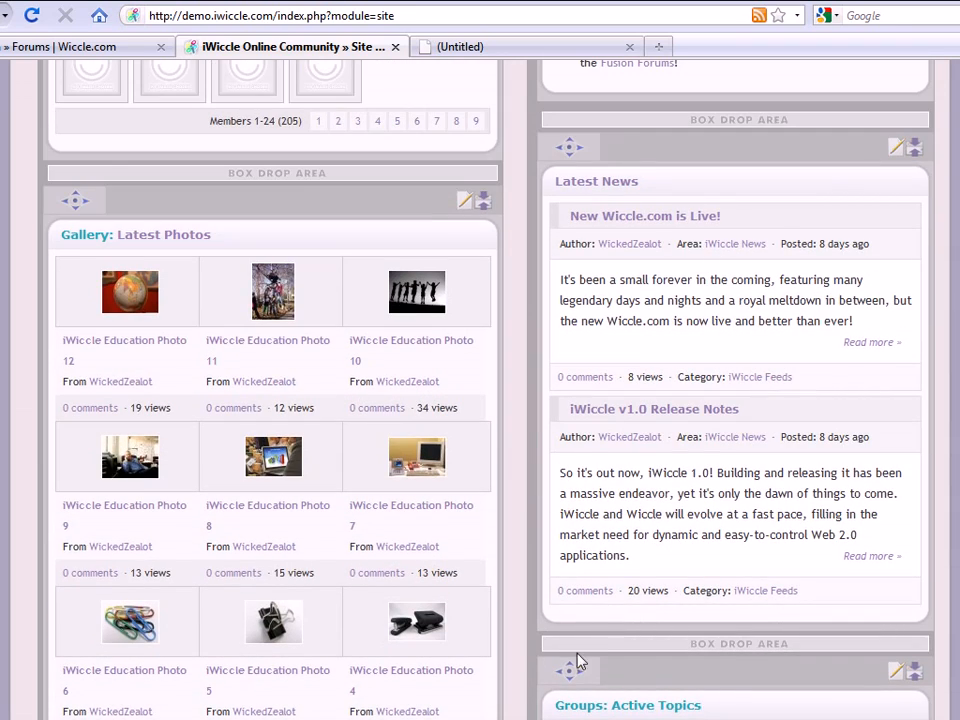
{"action": "left_click_drag", "start_coordinate": [574, 666], "coordinate": [641, 128]}
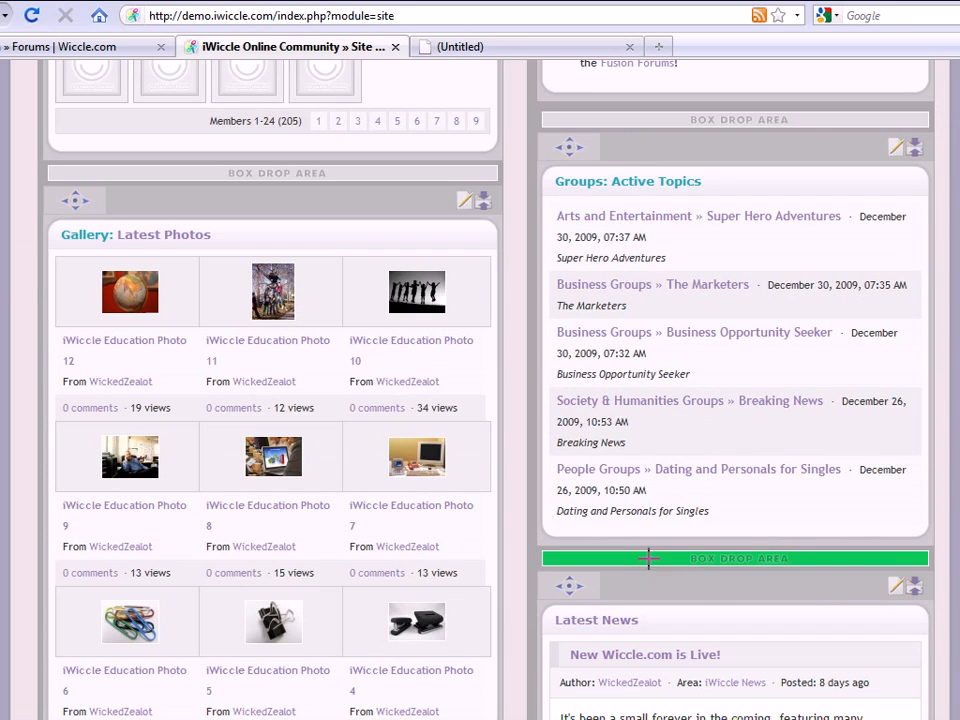
- Back up the home layout and save it as wic_layout_site_home_20100130.sql in the Video folder
{"action": "scroll", "coordinate": [432, 348], "scroll_direction": "up", "scroll_amount": 10}
{"action": "scroll", "coordinate": [410, 342], "scroll_direction": "up", "scroll_amount": 4}
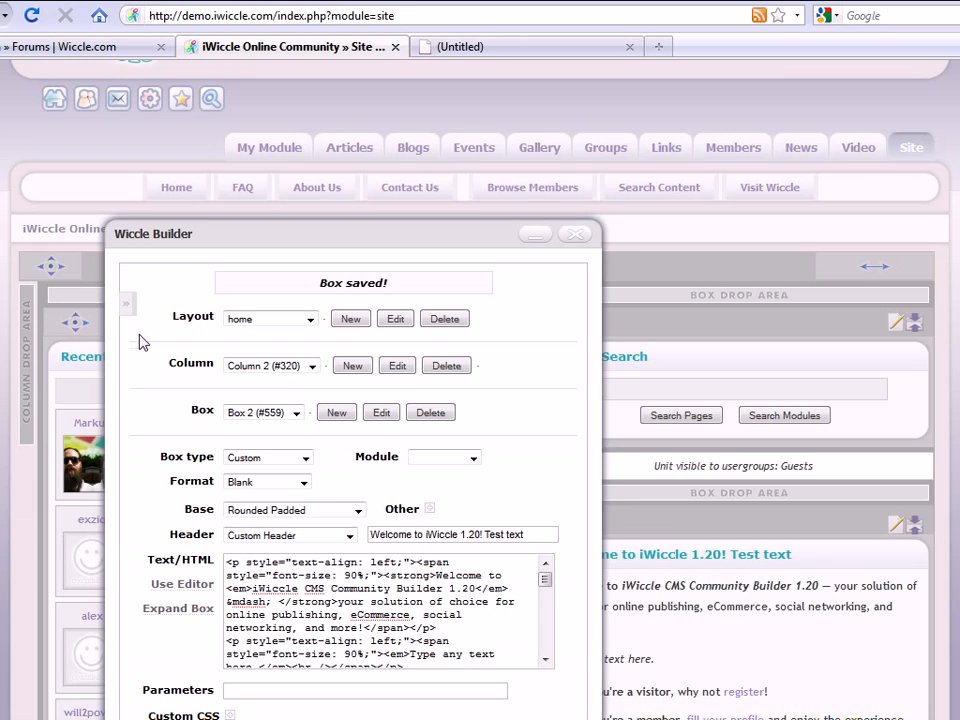
{"action": "left_click", "coordinate": [128, 304]}
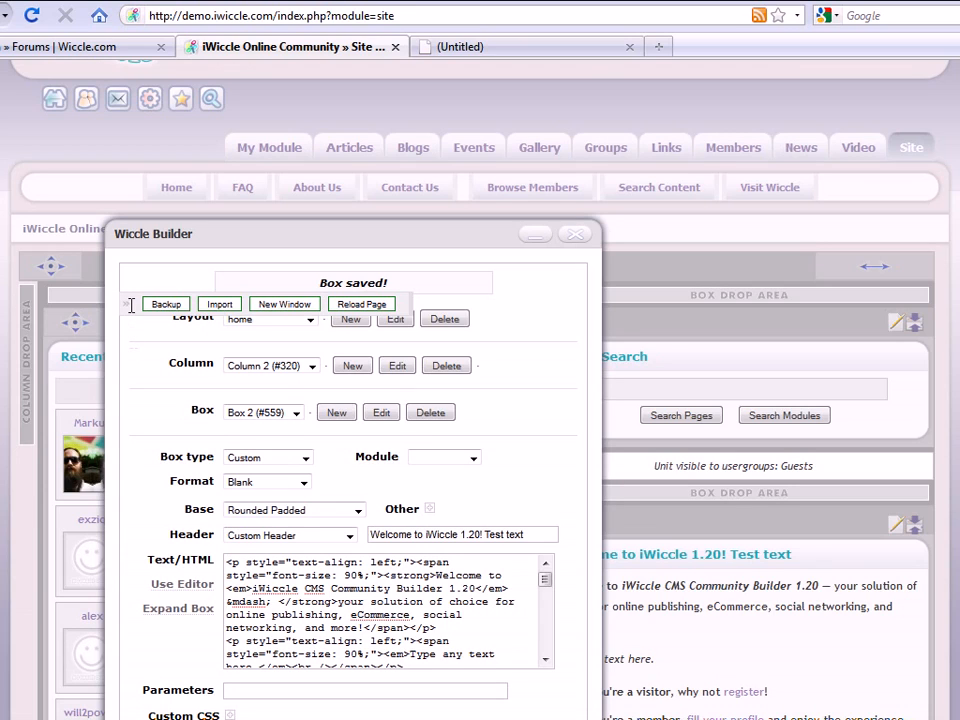
{"action": "left_click", "coordinate": [166, 304]}
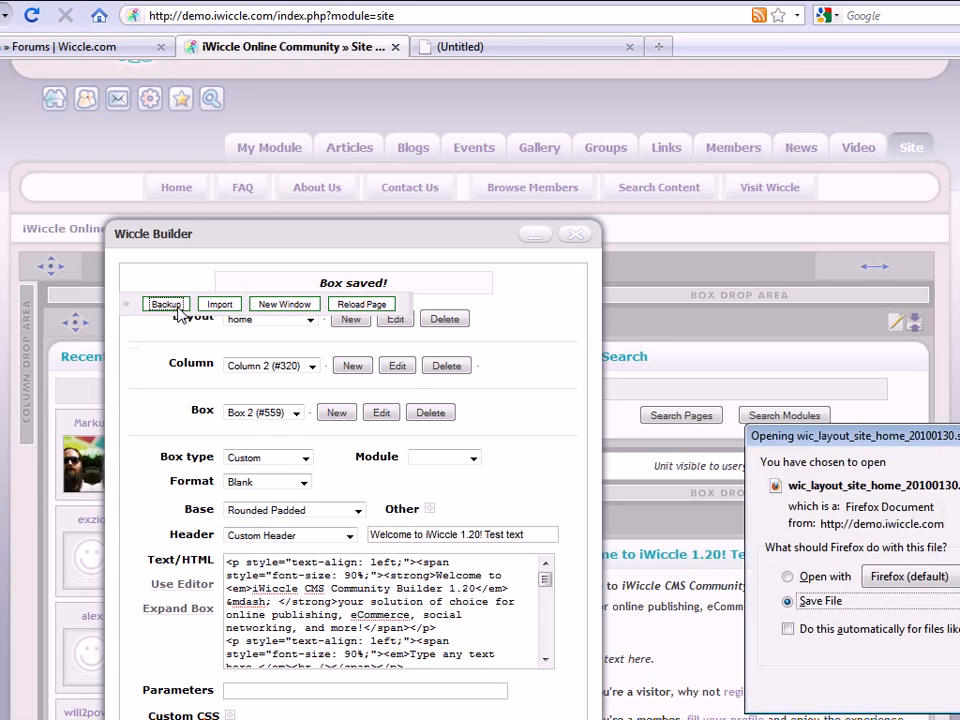
{"action": "left_click", "coordinate": [959, 690]}
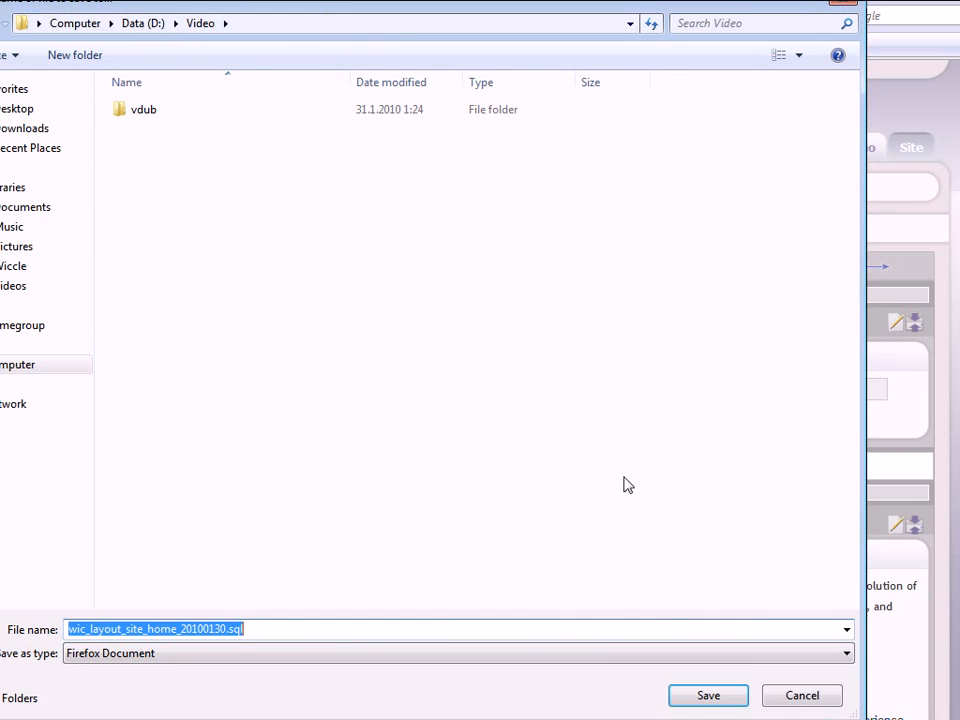
{"action": "left_click", "coordinate": [722, 695]}
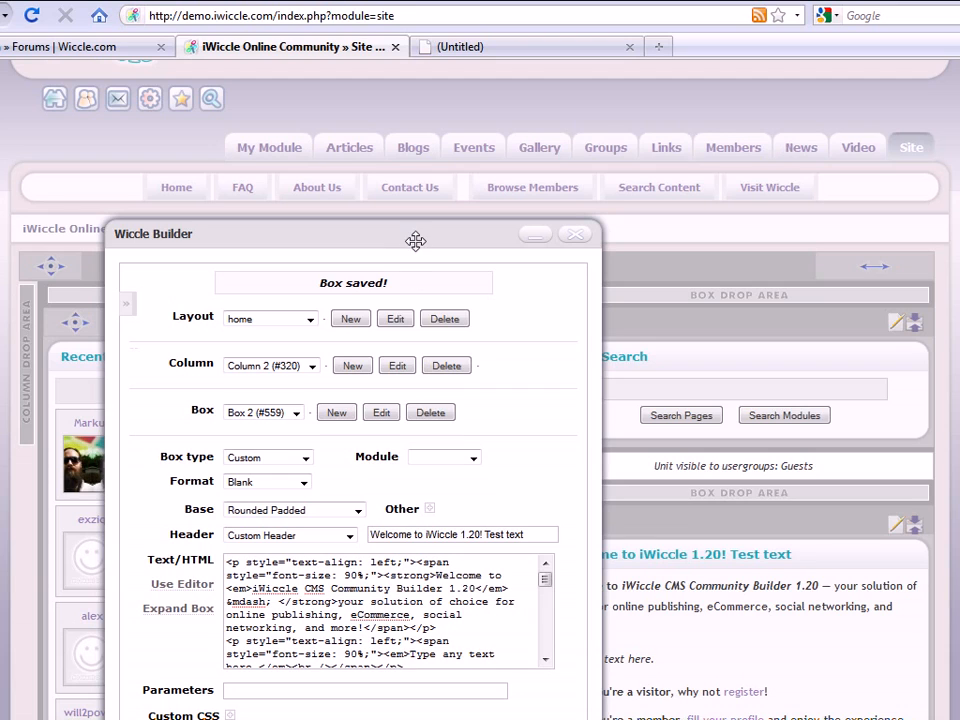
- Look at the layout import form and its file browser, and return to the builder without importing a file
{"action": "mouse_move", "coordinate": [126, 303]}
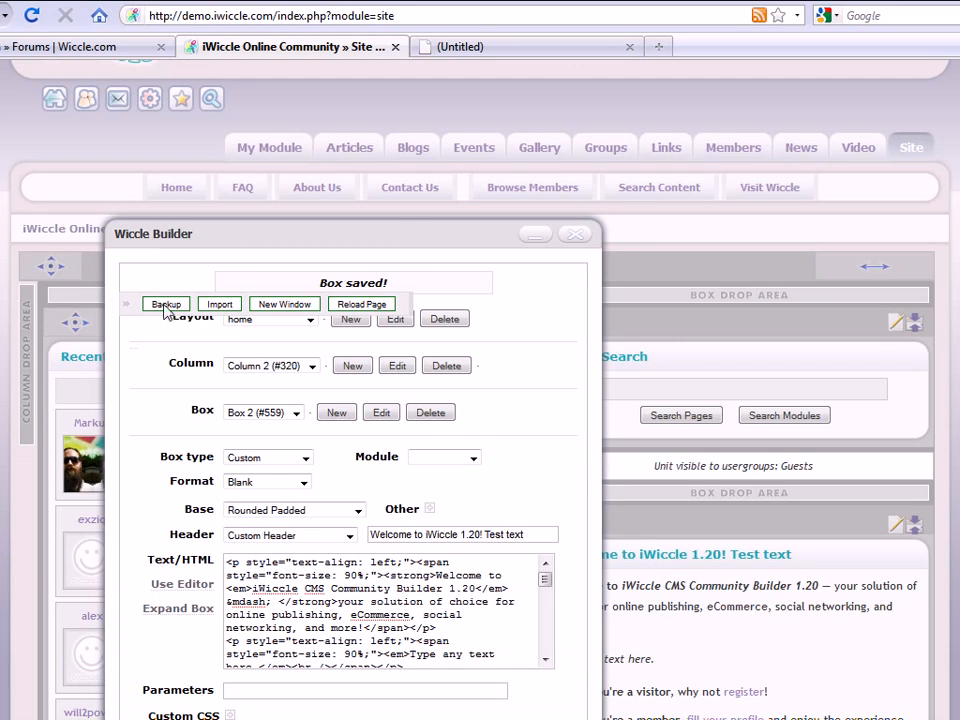
{"action": "left_click", "coordinate": [222, 303]}
{"action": "left_click", "coordinate": [325, 315]}
{"action": "key", "text": "Escape"}
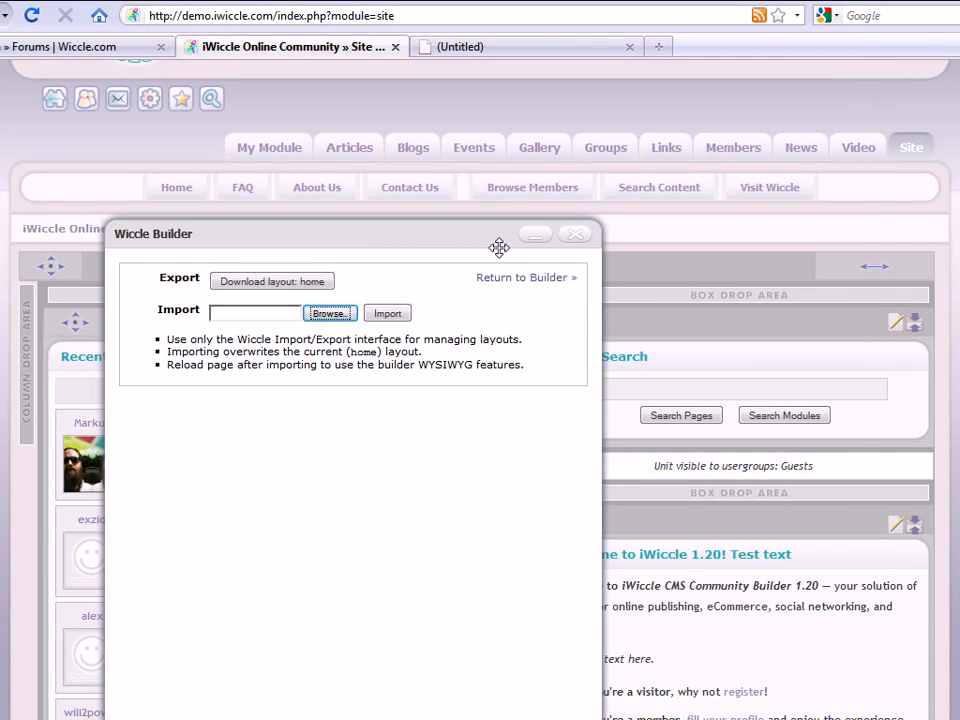
{"action": "left_click", "coordinate": [492, 280]}
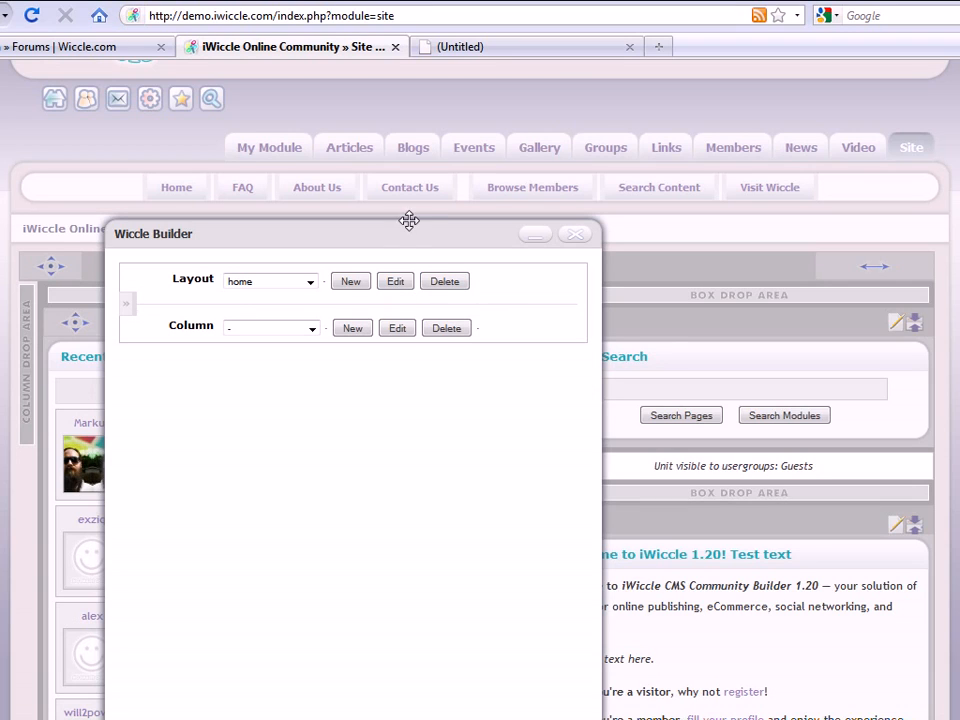
- Open the home layout's settings and examine the available Wrapper and Page Skin options without changing them
{"action": "left_click", "coordinate": [396, 283]}
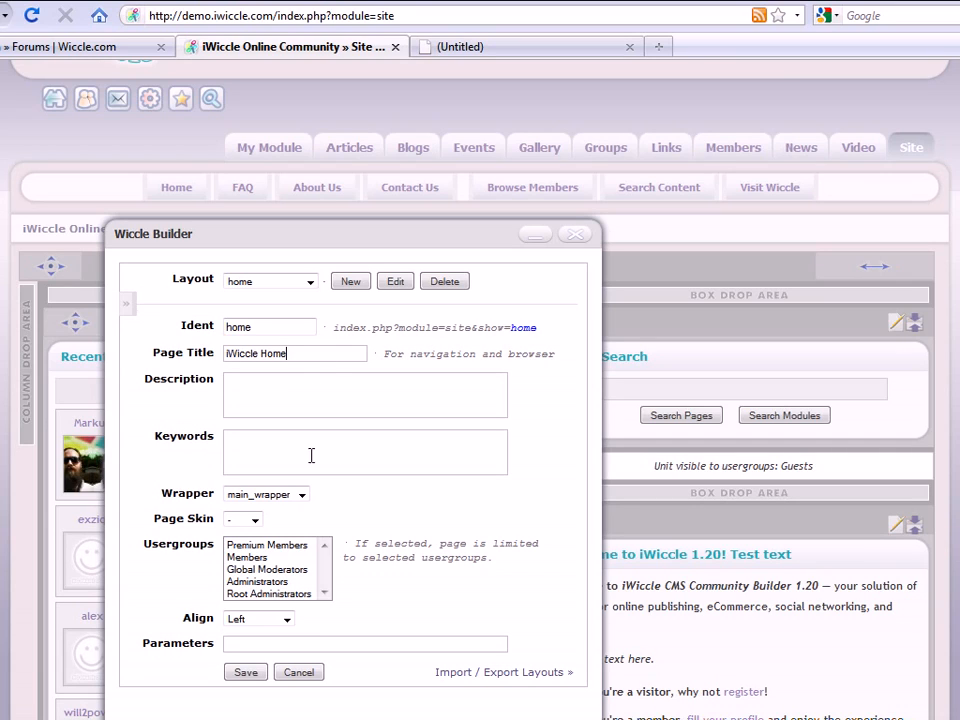
{"action": "left_click", "coordinate": [301, 494]}
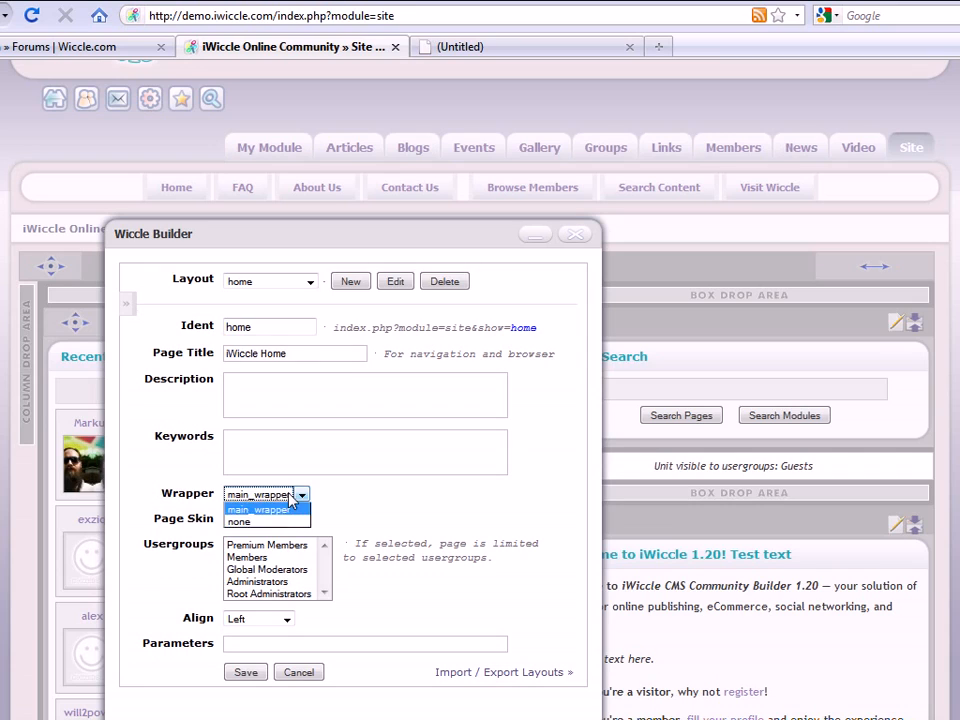
{"action": "left_click", "coordinate": [287, 495]}
{"action": "left_click", "coordinate": [590, 433]}
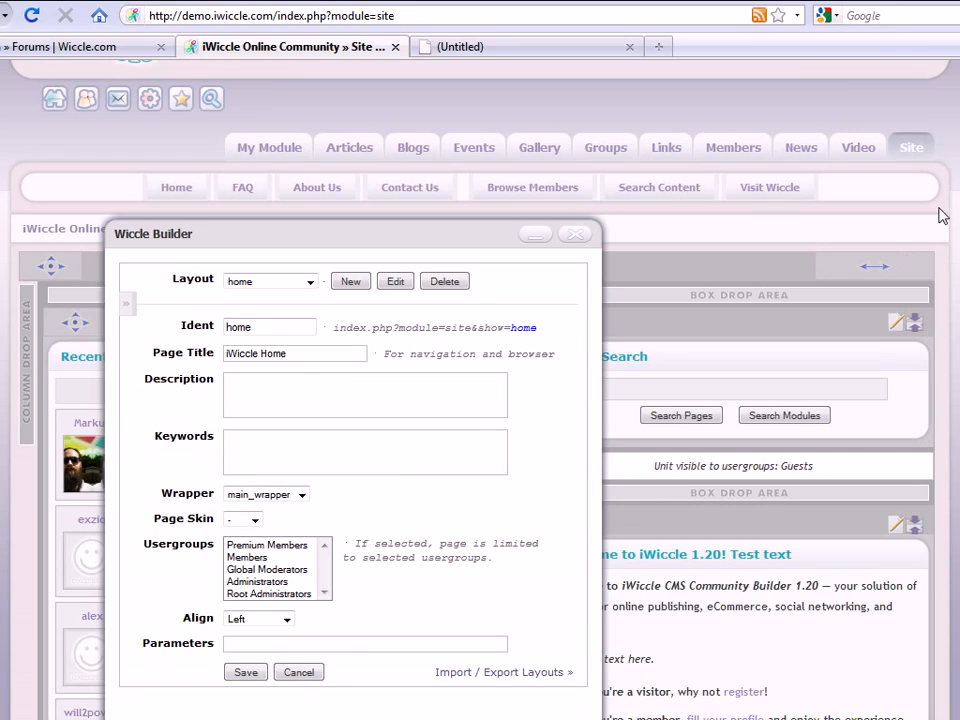
{"action": "left_click", "coordinate": [255, 520]}
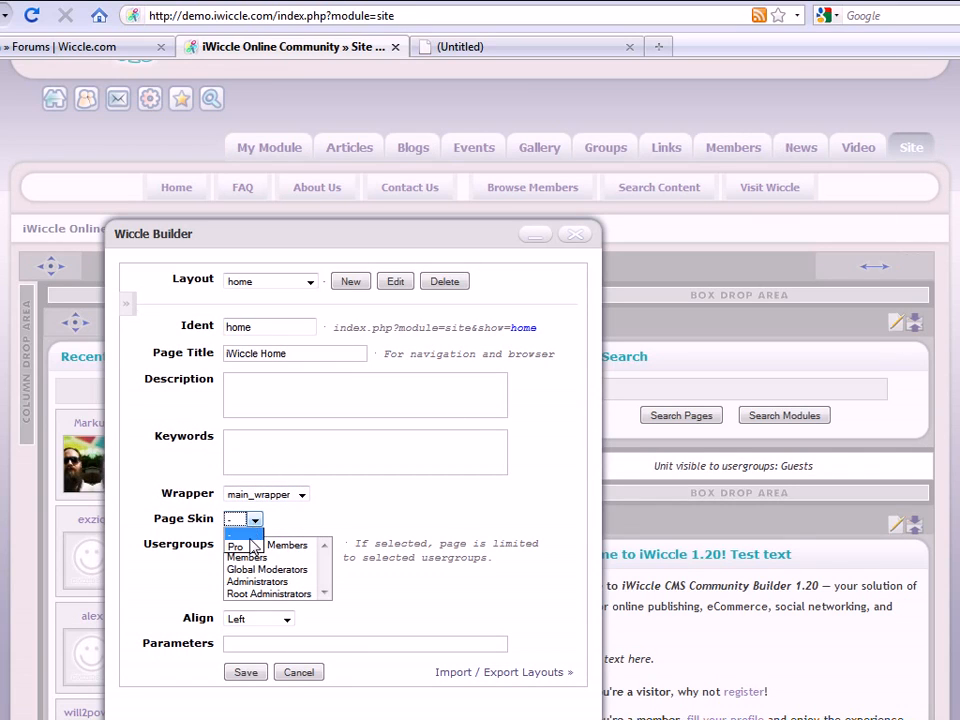
{"action": "left_click", "coordinate": [254, 518]}
{"action": "left_click", "coordinate": [254, 518]}
{"action": "left_click", "coordinate": [254, 519]}
{"action": "left_click", "coordinate": [255, 520]}
{"action": "left_click", "coordinate": [254, 519]}
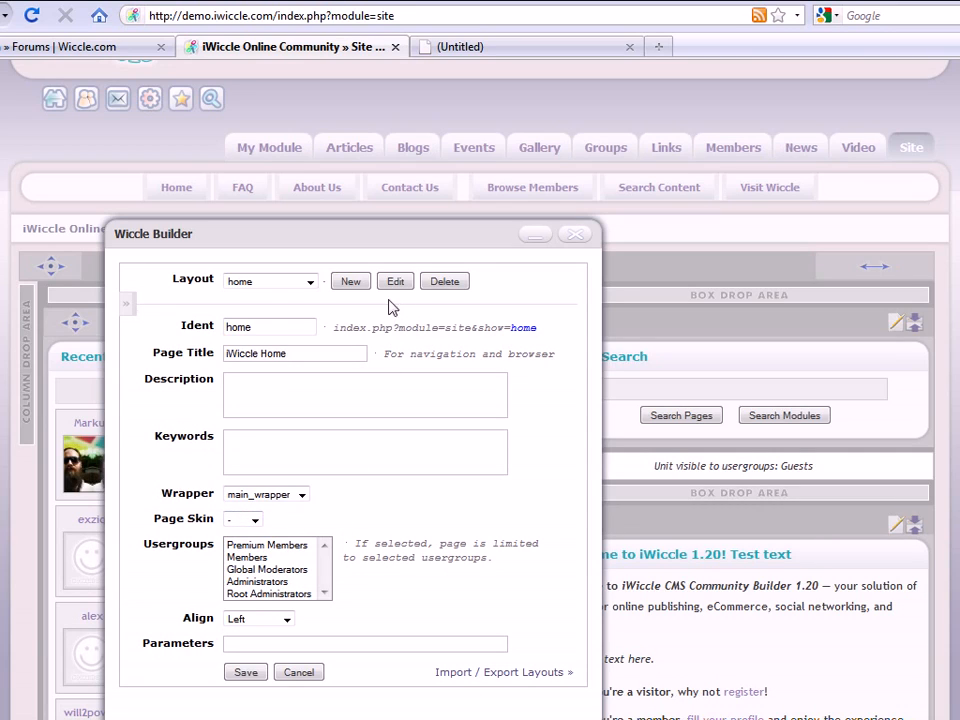
- Open the settings of the column holding the Search box, set its width to 30%, and save the column
{"action": "left_click", "coordinate": [896, 328]}
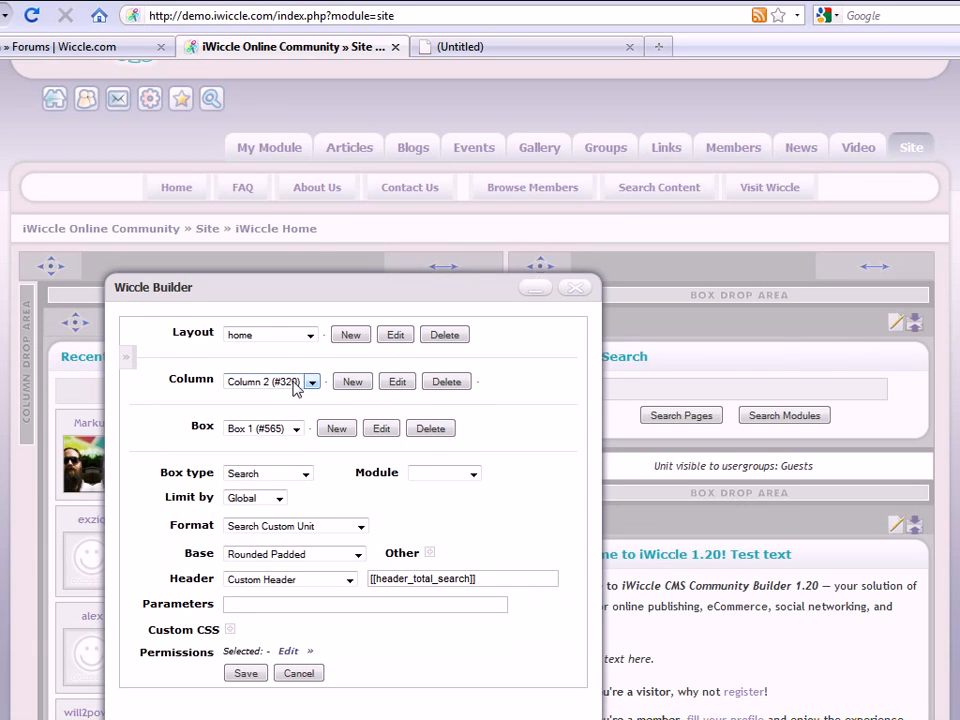
{"action": "left_click", "coordinate": [401, 390]}
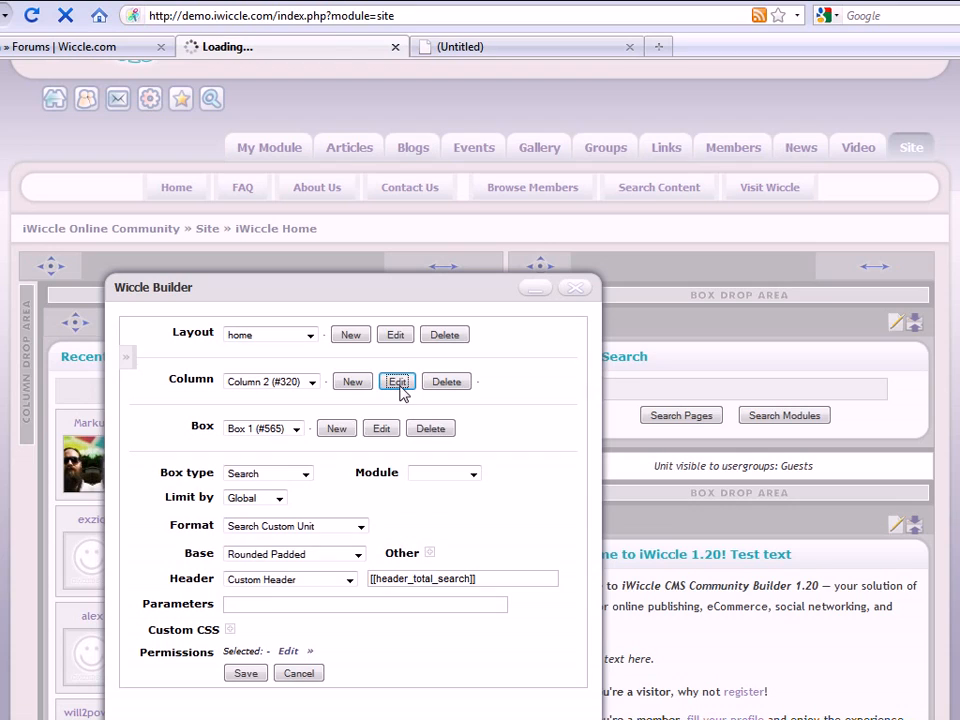
{"action": "left_click", "coordinate": [262, 428]}
{"action": "left_click_drag", "start_coordinate": [262, 428], "coordinate": [187, 428]}
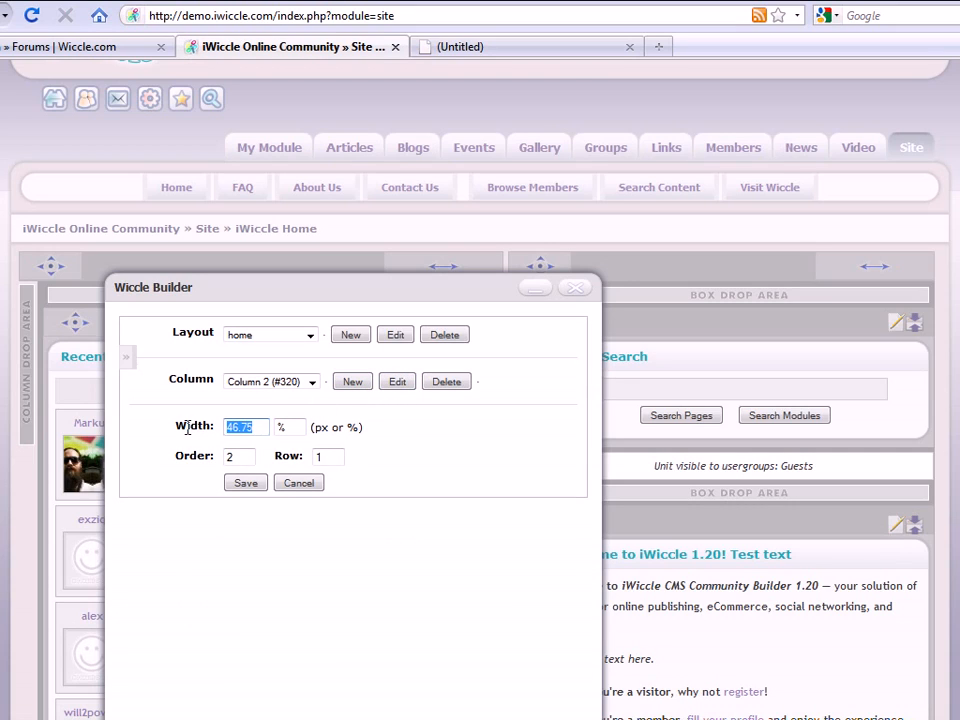
{"action": "type", "text": "70"}
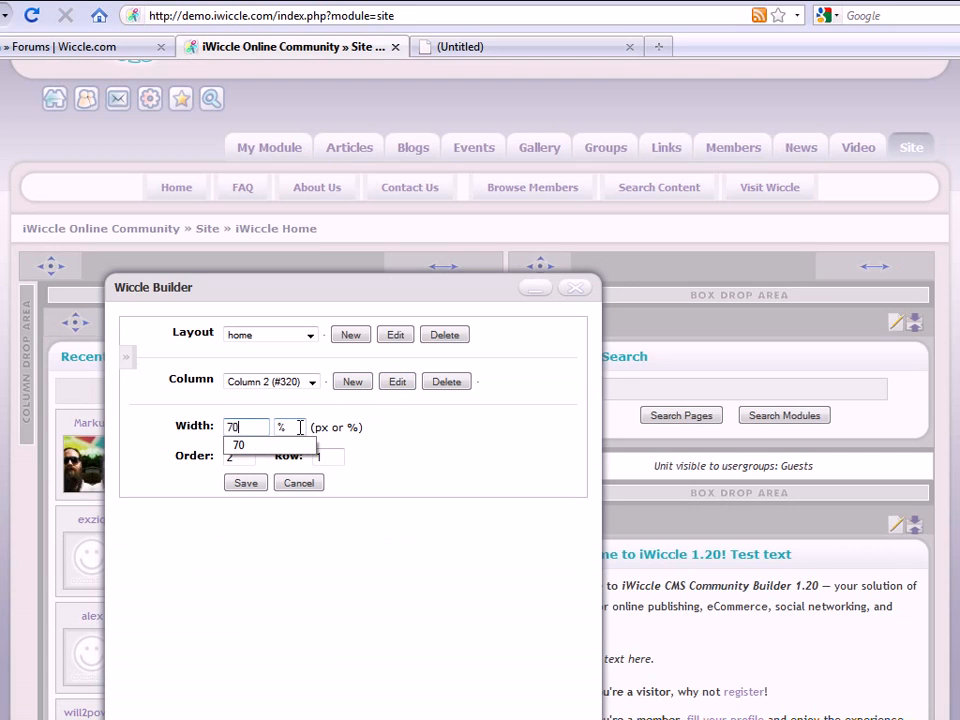
{"action": "key", "text": "BackSpace"}
{"action": "key", "text": "BackSpace"}
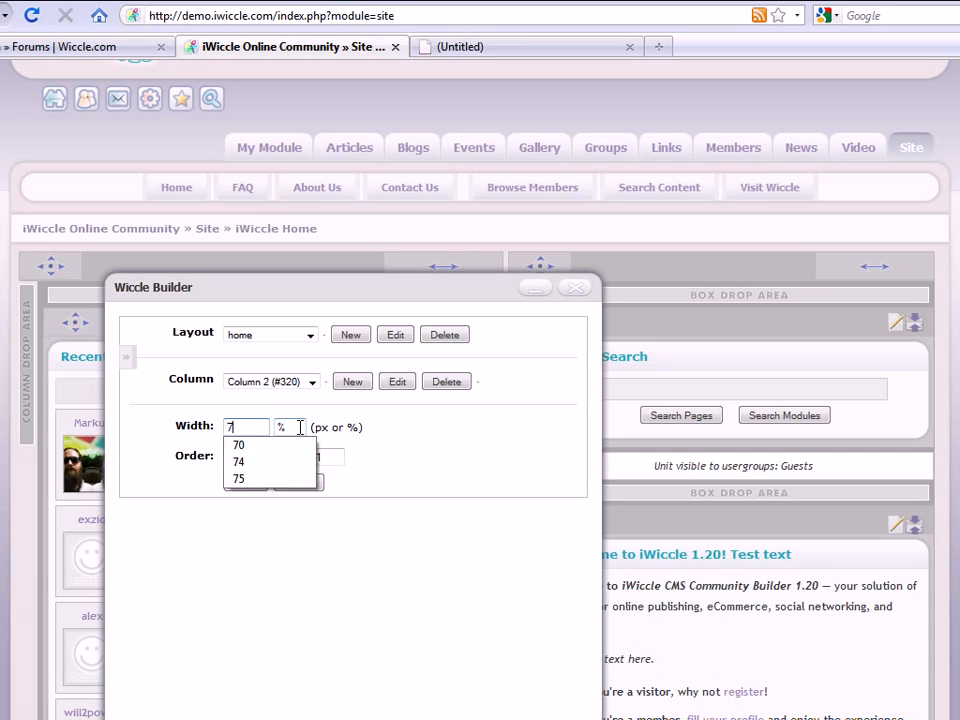
{"action": "type", "text": "30"}
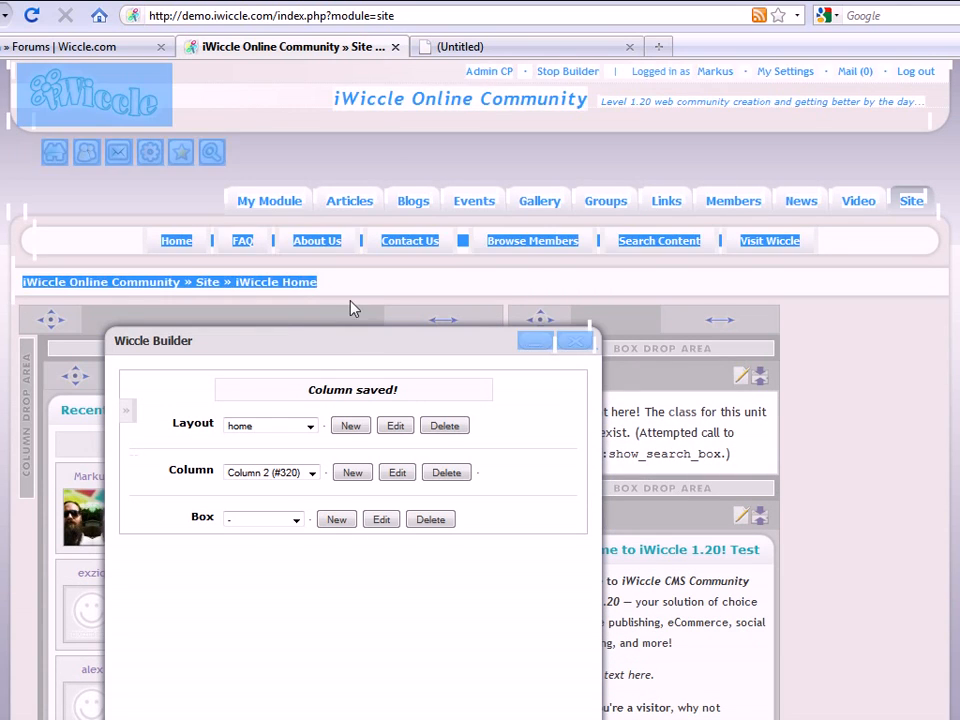
- Delete the Search box above the Welcome to iWiccle box in column 2
{"action": "left_click_drag", "start_coordinate": [386, 345], "coordinate": [323, 318]}
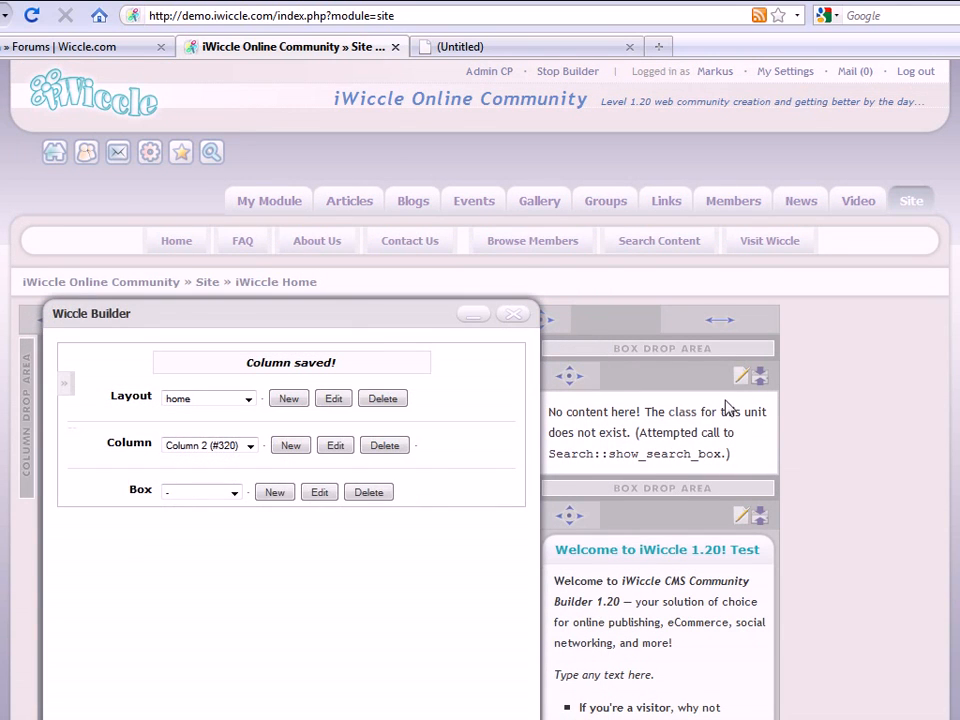
{"action": "left_click", "coordinate": [741, 378]}
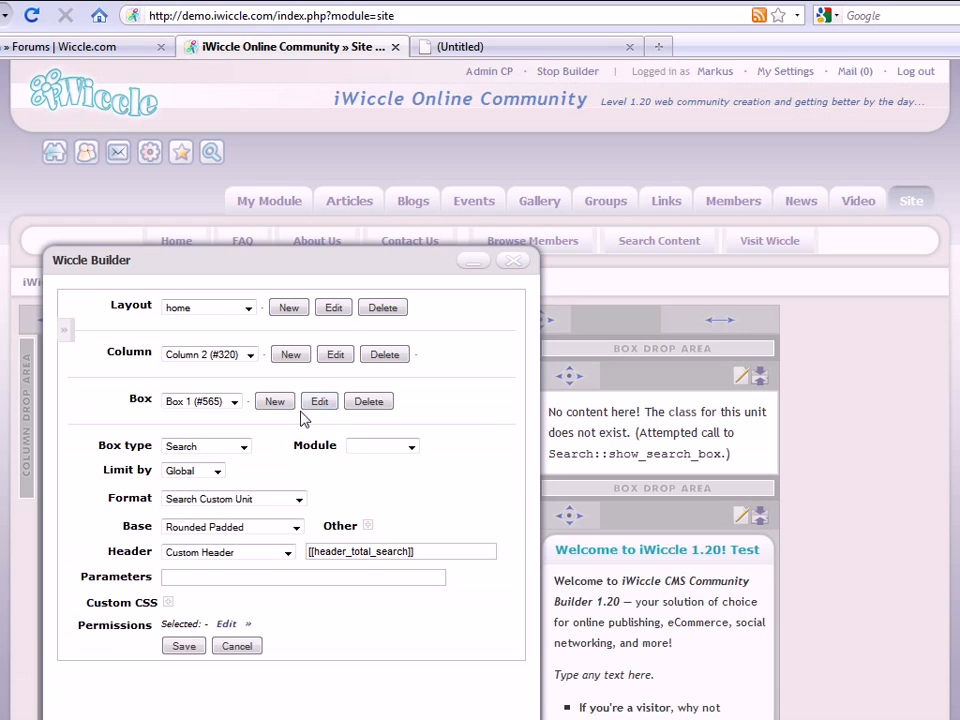
{"action": "left_click", "coordinate": [368, 401]}
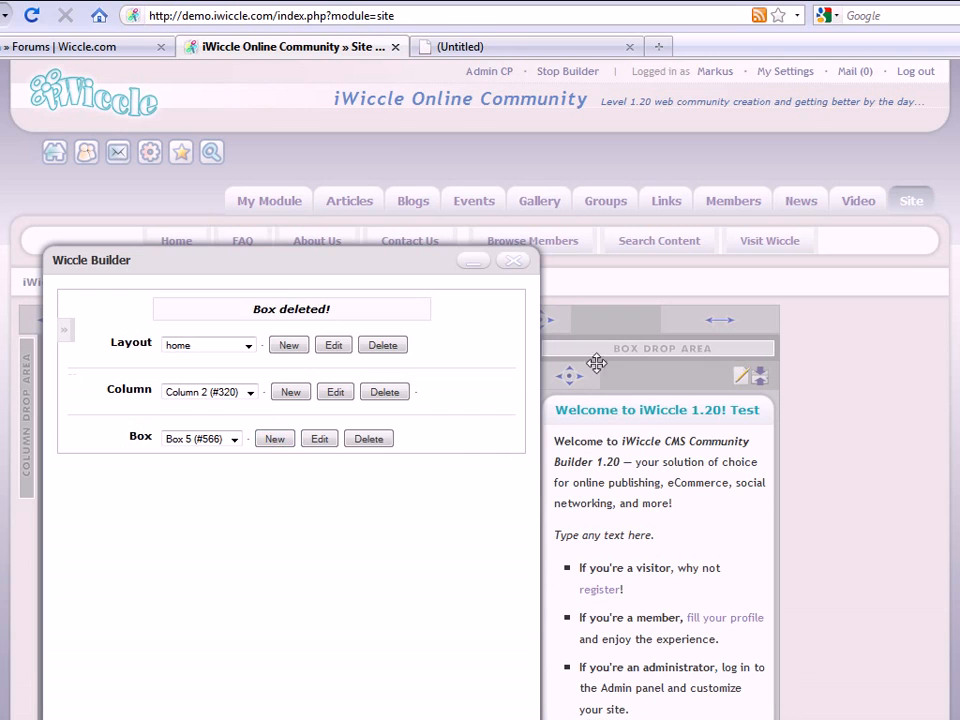
- Minimize the builder and widen column 2 directly on the page so it nearly fills the remaining space
{"action": "double_click", "coordinate": [310, 265]}
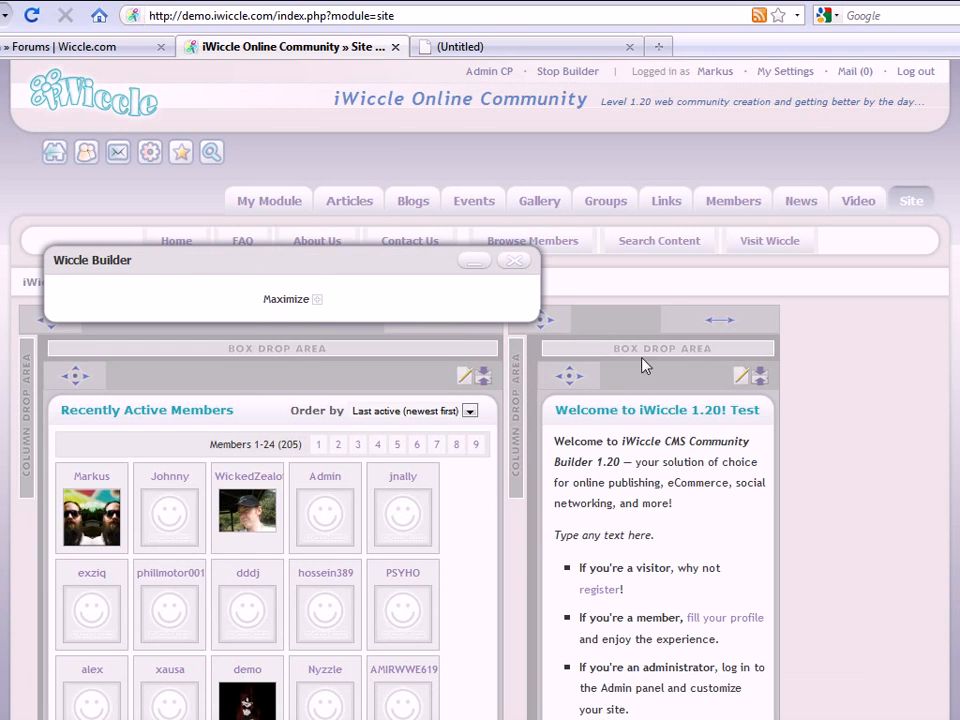
{"action": "left_click", "coordinate": [720, 320]}
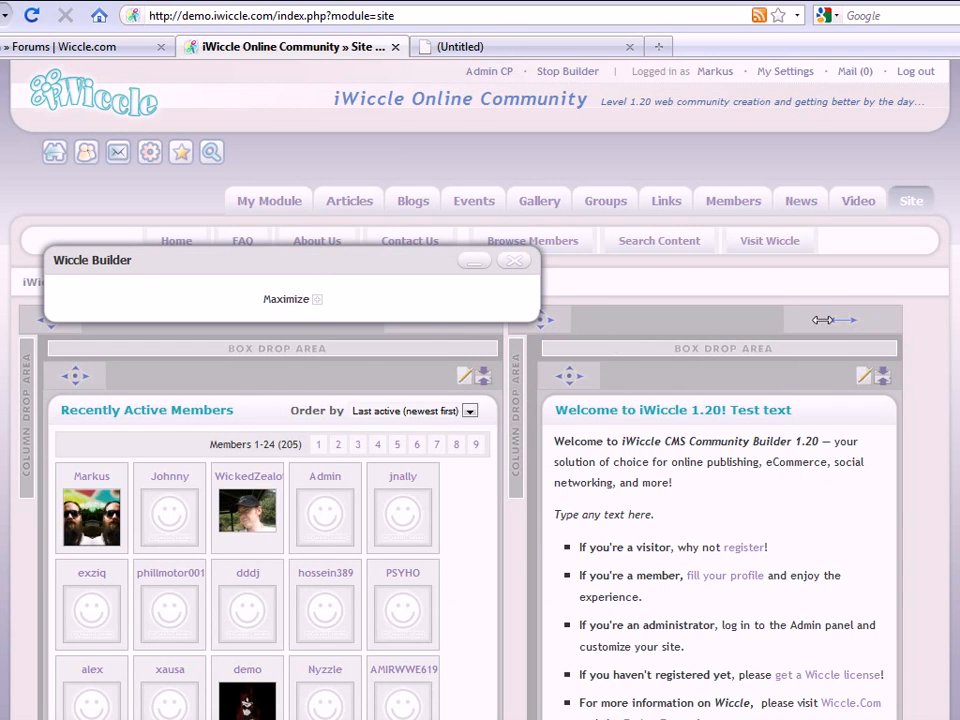
{"action": "left_click", "coordinate": [818, 320]}
{"action": "left_click_drag", "start_coordinate": [832, 318], "coordinate": [889, 320]}
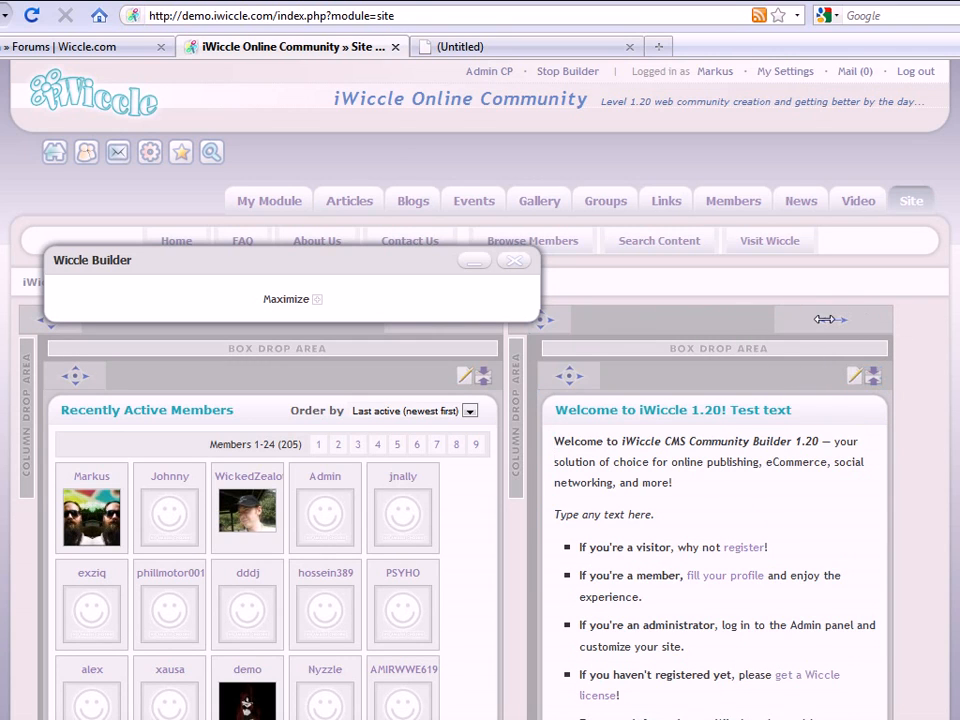
- Set the width of column 1, which holds the Recently Active Members box, to 55% and save it
{"action": "left_click", "coordinate": [470, 385]}
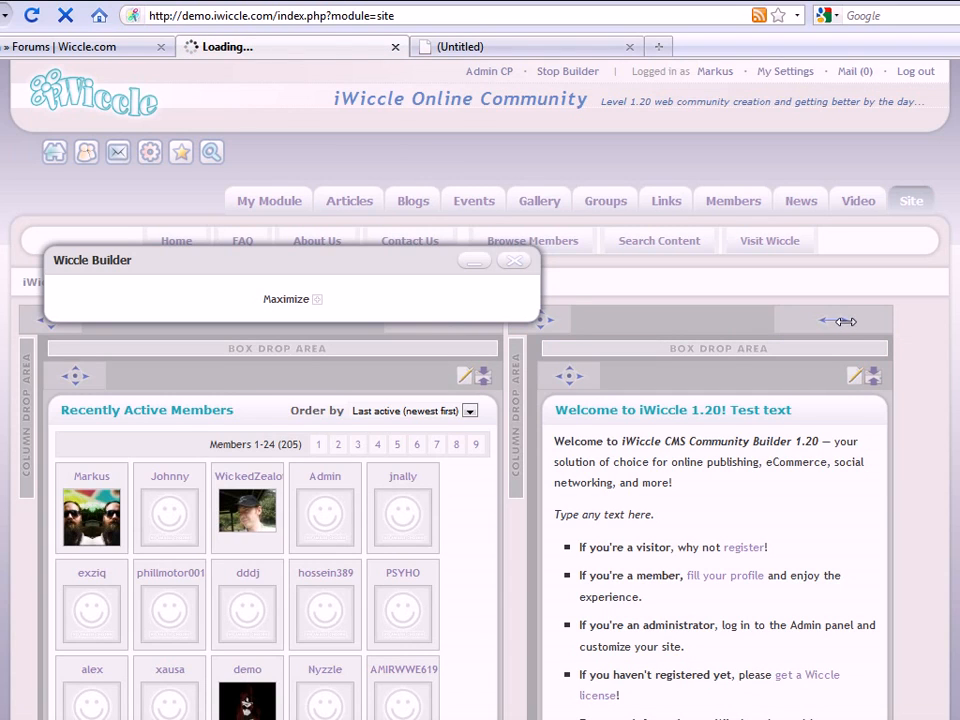
{"action": "left_click", "coordinate": [334, 356]}
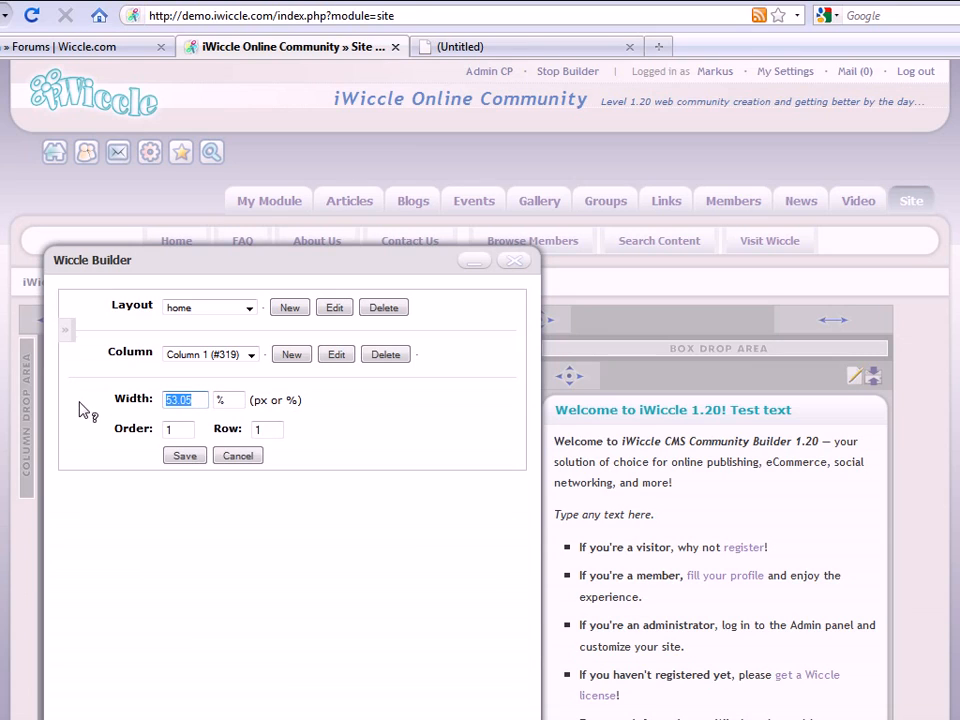
{"action": "type", "text": "55"}
{"action": "left_click", "coordinate": [194, 458]}
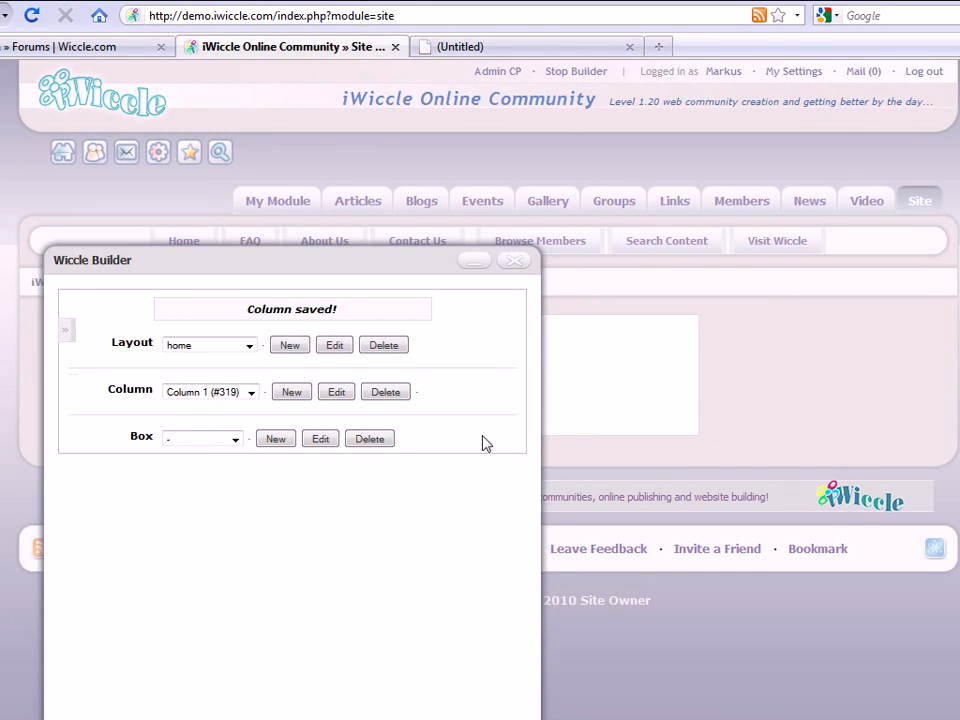
- Set the width of column 2, which holds the Welcome to iWiccle box, to 45% and save it
{"action": "left_click", "coordinate": [869, 377]}
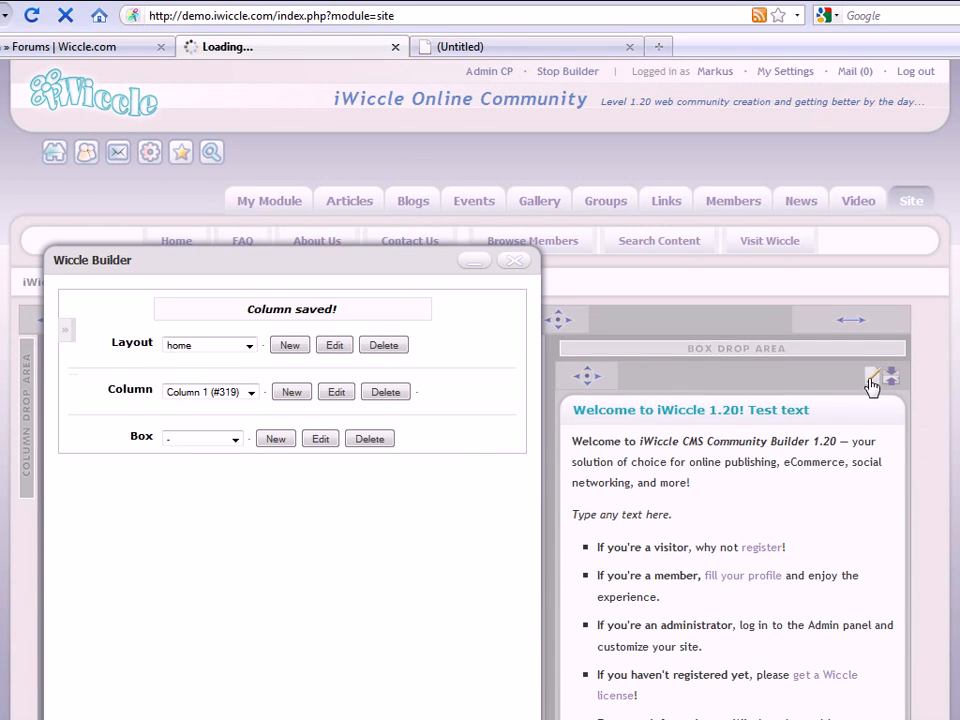
{"action": "left_click", "coordinate": [333, 356]}
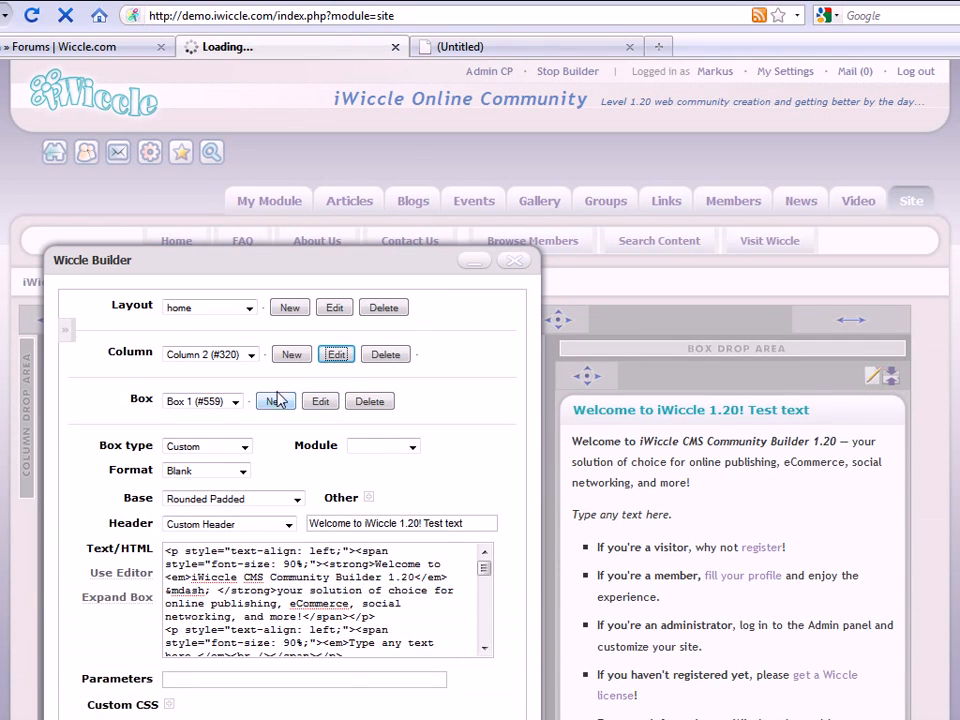
{"action": "left_click_drag", "start_coordinate": [216, 399], "coordinate": [105, 410]}
{"action": "type", "text": "45"}
{"action": "left_click", "coordinate": [183, 456]}
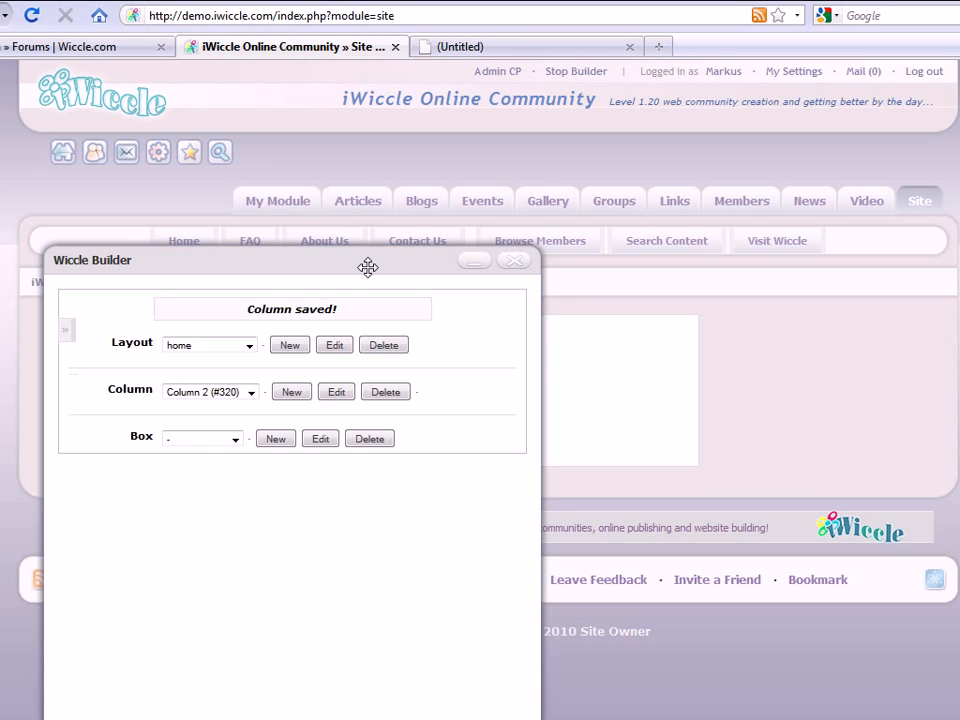
- Reload the home page outside builder mode and review the two-column layout across its member, photo, blog, news and article boxes
{"action": "double_click", "coordinate": [368, 267]}
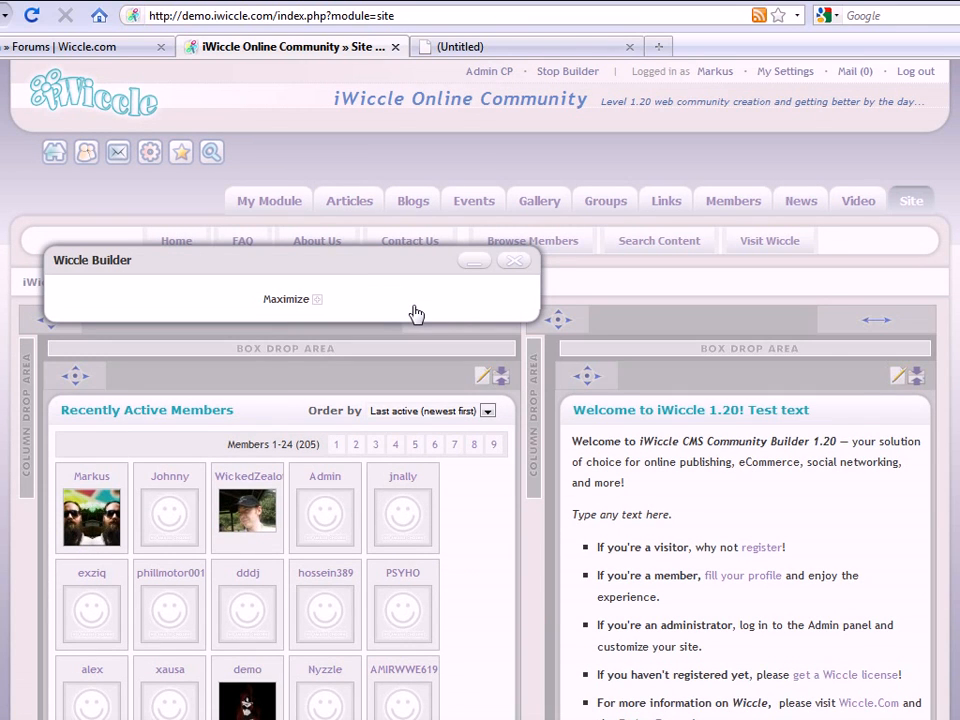
{"action": "key", "text": "F5"}
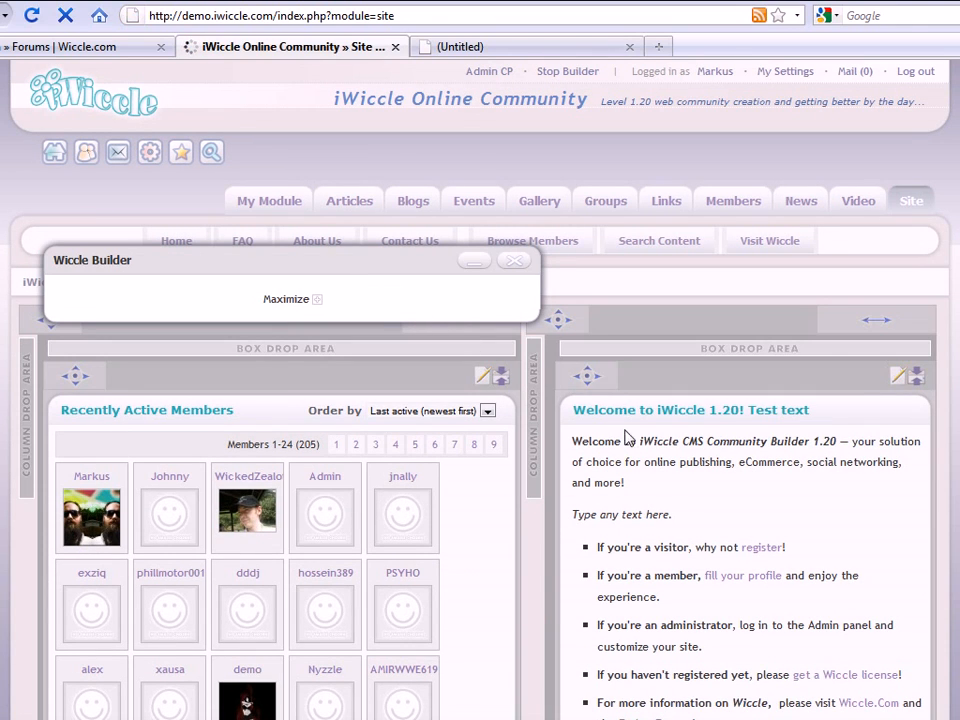
{"action": "scroll", "coordinate": [634, 458], "scroll_direction": "down", "scroll_amount": 5}
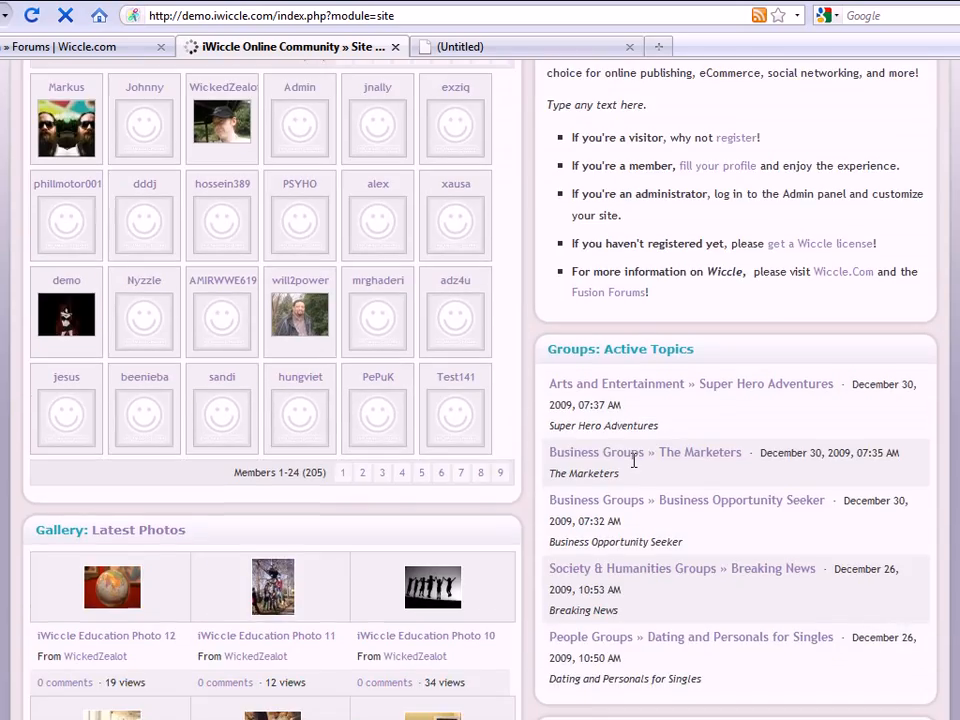
{"action": "scroll", "coordinate": [634, 458], "scroll_direction": "down", "scroll_amount": 8}
{"action": "scroll", "coordinate": [634, 461], "scroll_direction": "down", "scroll_amount": 10}
{"action": "scroll", "coordinate": [634, 461], "scroll_direction": "up", "scroll_amount": 20}
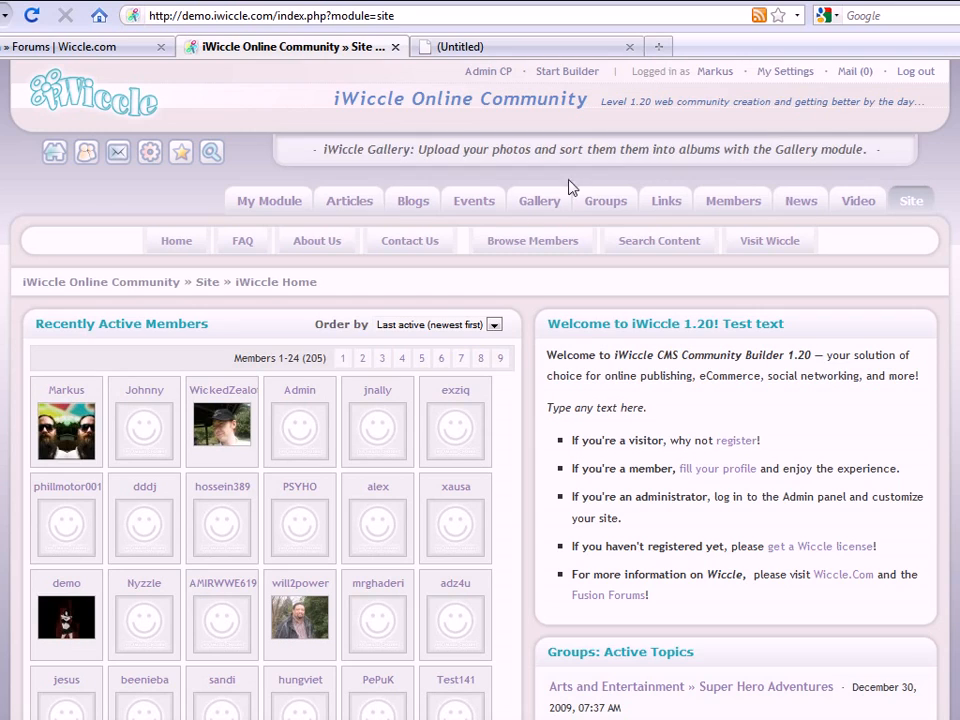
{"action": "scroll", "coordinate": [535, 350], "scroll_direction": "down", "scroll_amount": 10}
{"action": "scroll", "coordinate": [470, 353], "scroll_direction": "down", "scroll_amount": 6}
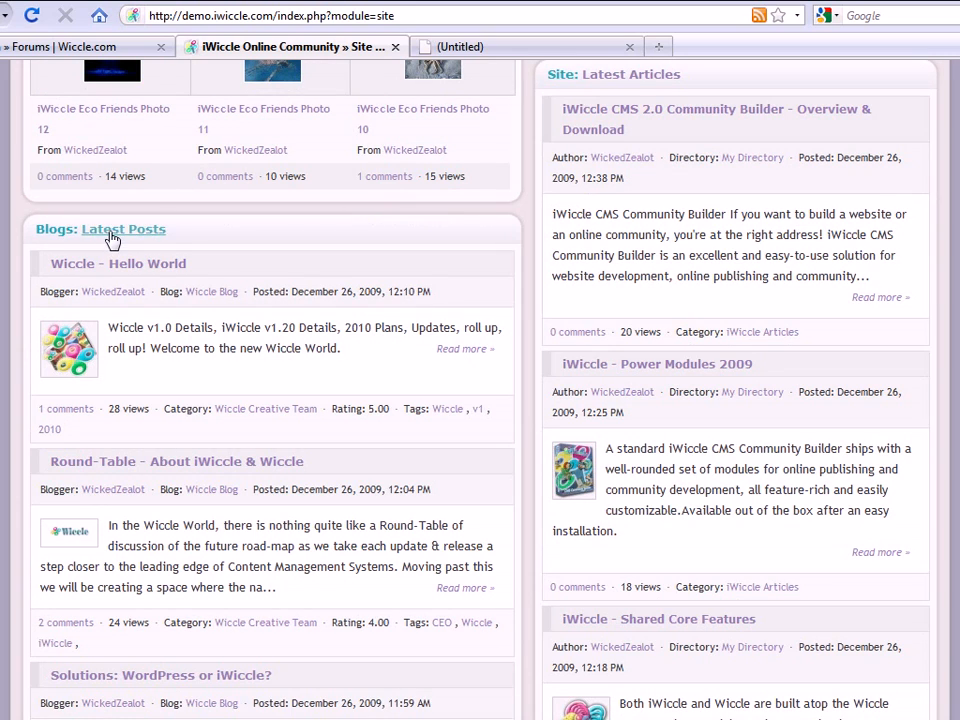
{"action": "scroll", "coordinate": [478, 358], "scroll_direction": "up", "scroll_amount": 5}
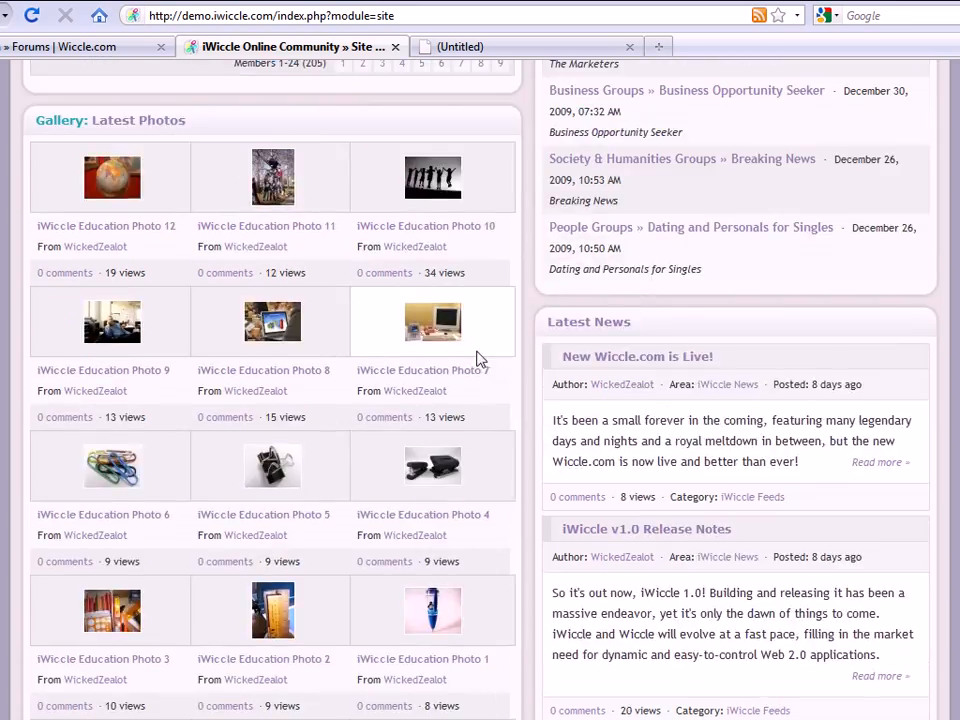
{"action": "scroll", "coordinate": [478, 358], "scroll_direction": "up", "scroll_amount": 9}
- Start the builder again and open the settings of the Blogs: Latest Posts box, moving the builder window clear of it
{"action": "left_click", "coordinate": [567, 72]}
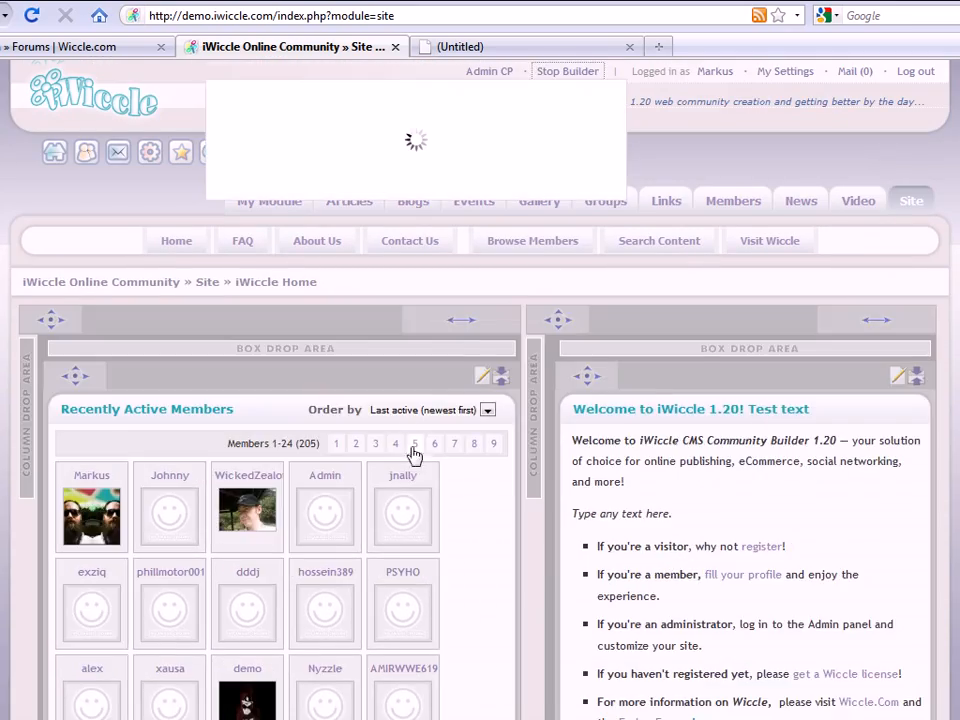
{"action": "scroll", "coordinate": [411, 452], "scroll_direction": "down", "scroll_amount": 12}
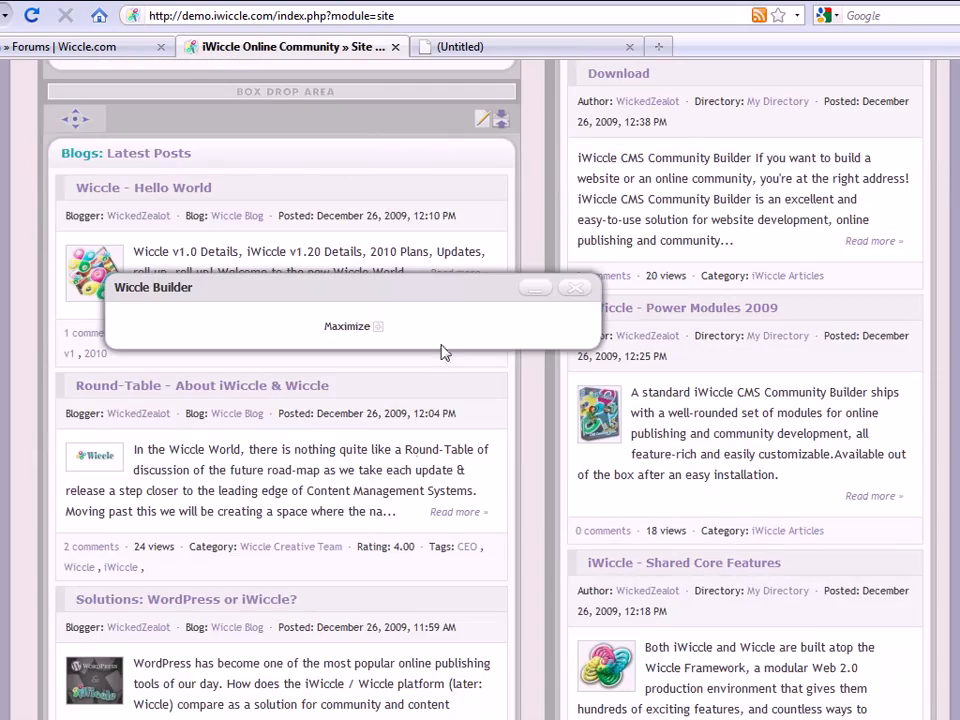
{"action": "left_click", "coordinate": [483, 120]}
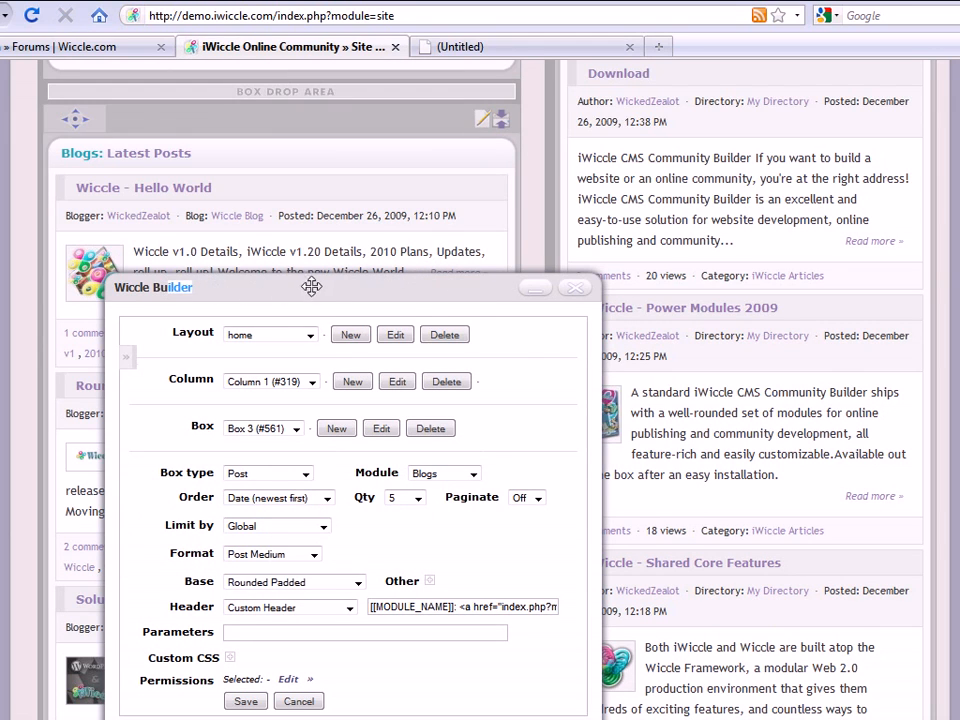
{"action": "left_click_drag", "start_coordinate": [161, 289], "coordinate": [538, 118]}
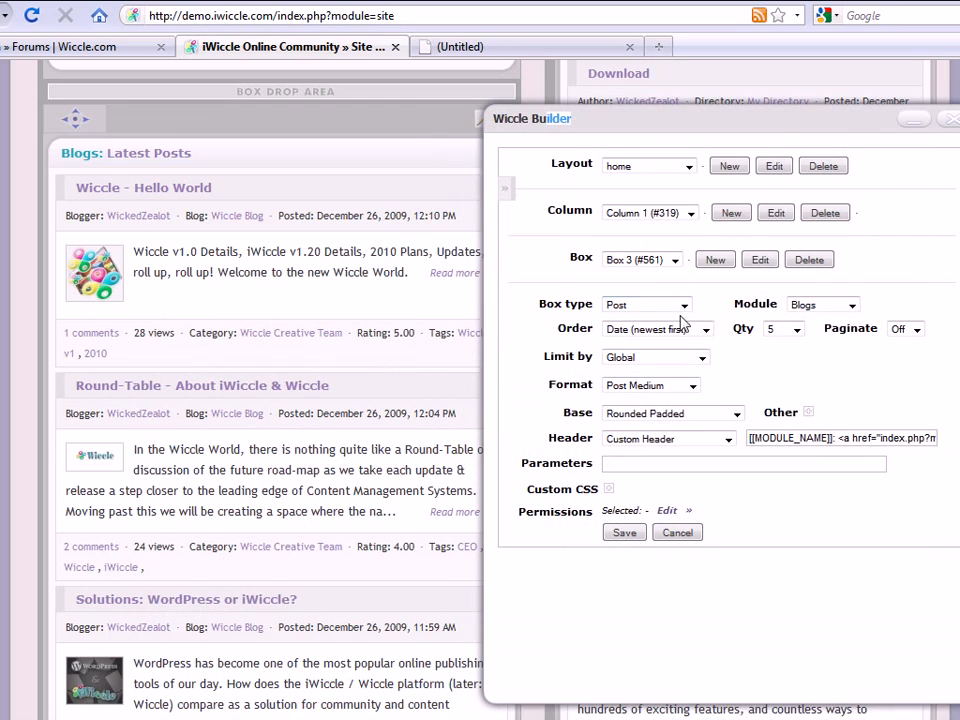
- Examine the available Qty, Order and Format options for the Blogs: Latest Posts box without changing them
{"action": "left_click", "coordinate": [795, 330]}
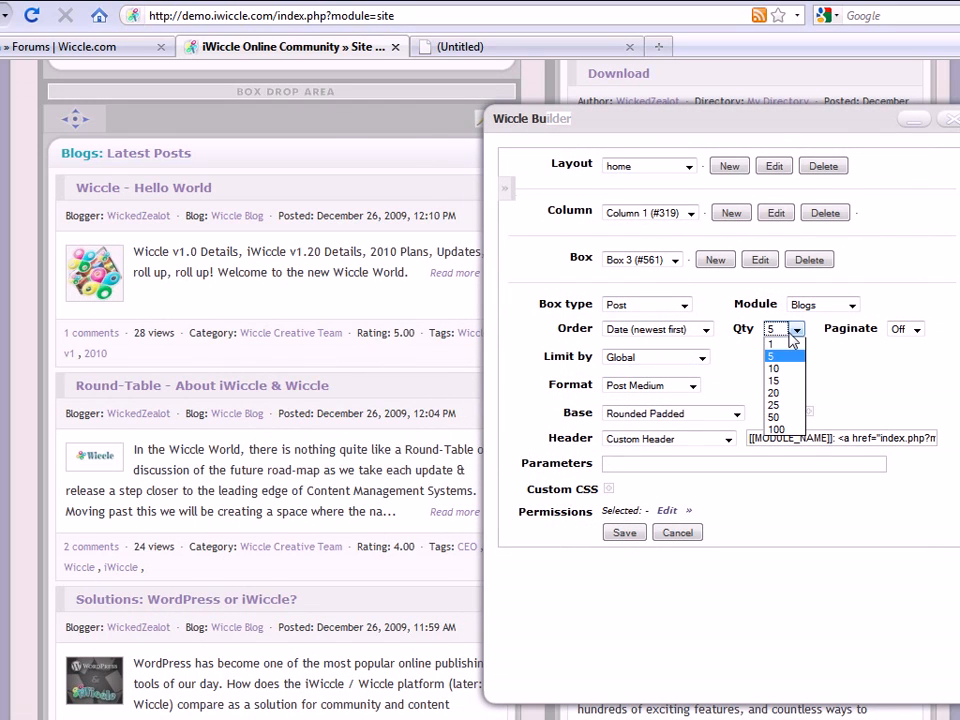
{"action": "left_click", "coordinate": [795, 331]}
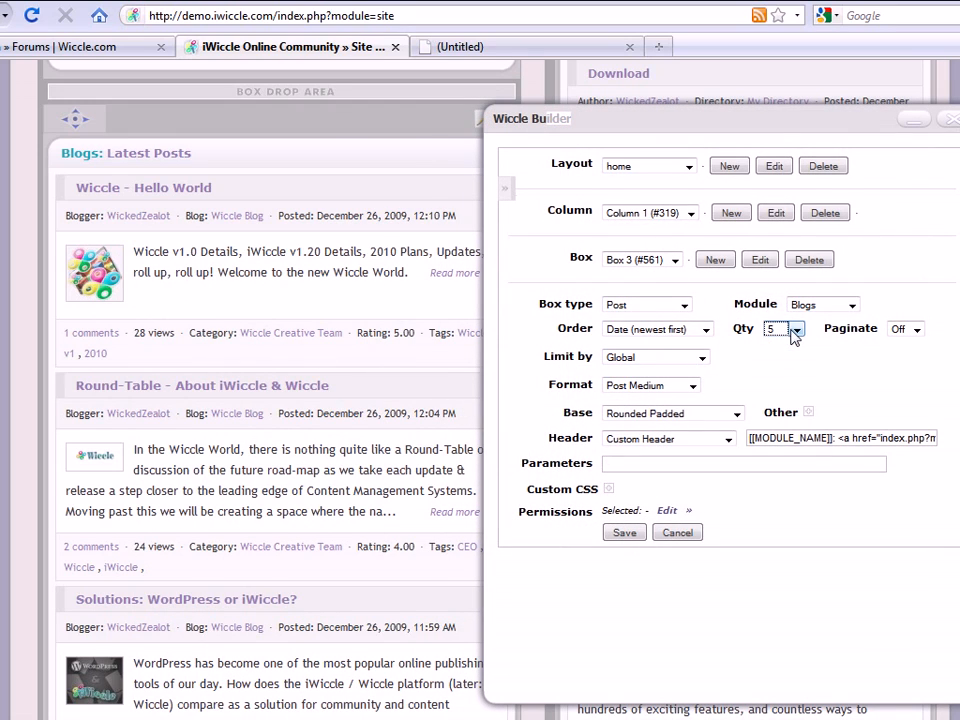
{"action": "left_click", "coordinate": [705, 329]}
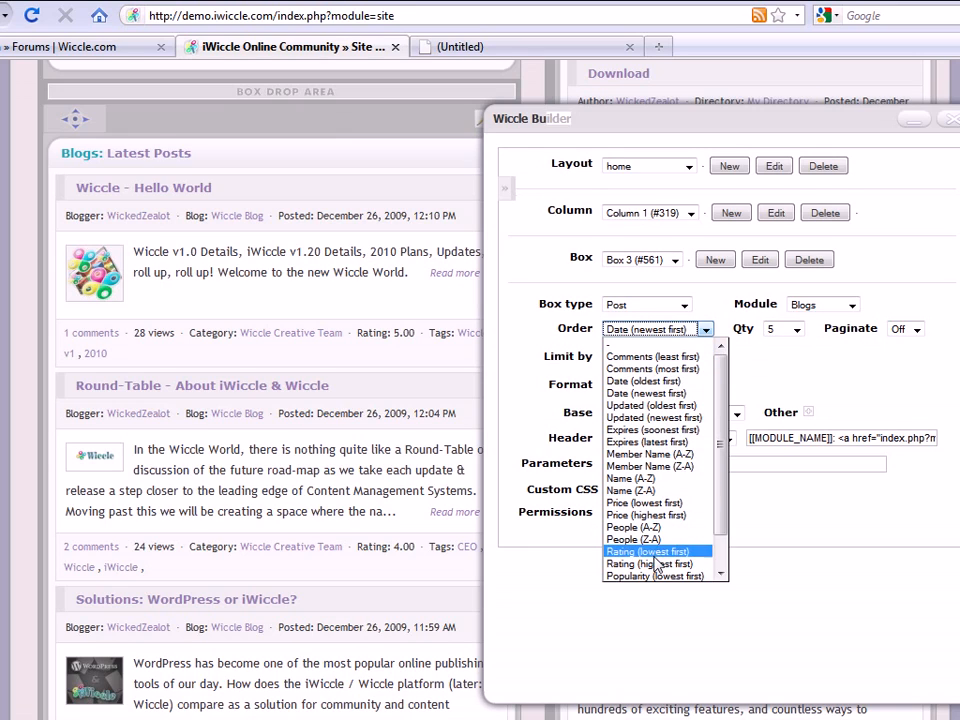
{"action": "left_click", "coordinate": [658, 329]}
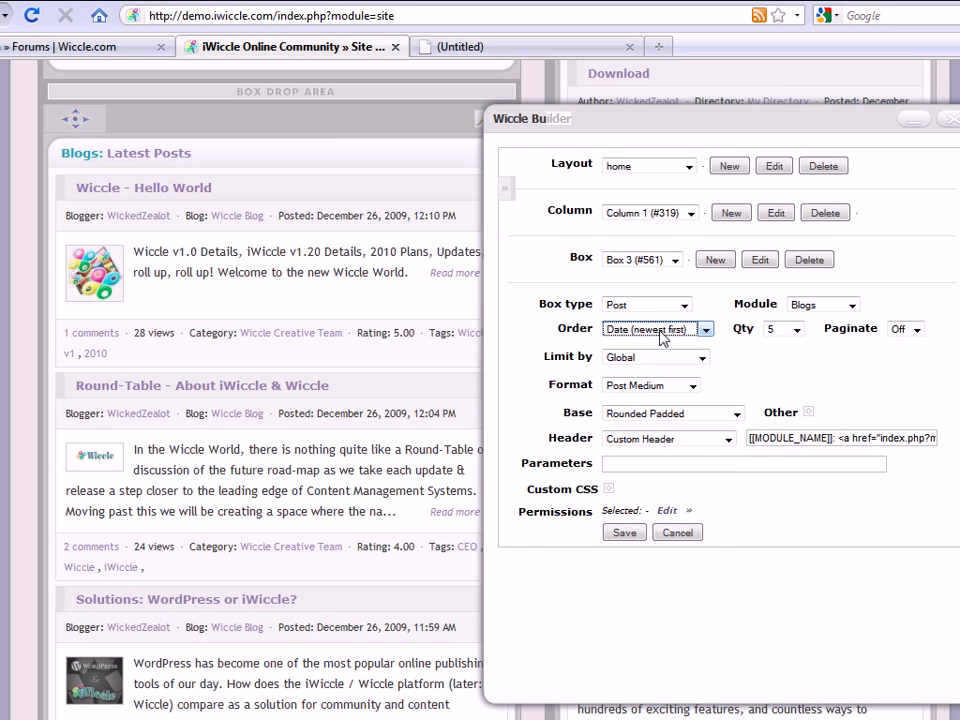
{"action": "left_click", "coordinate": [668, 385]}
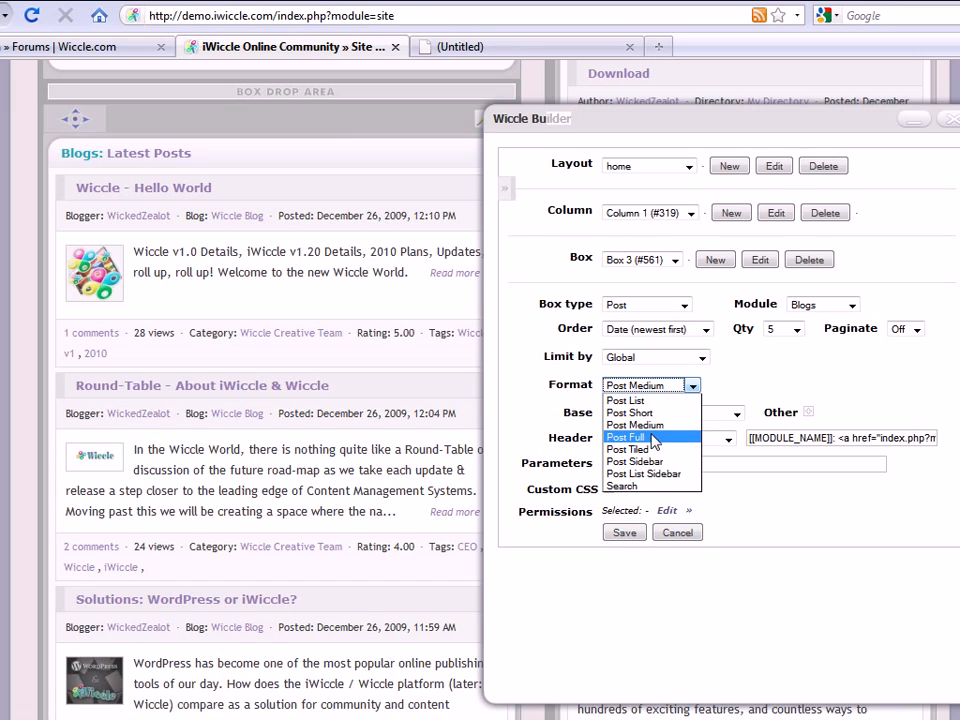
{"action": "left_click", "coordinate": [675, 425]}
{"action": "left_click", "coordinate": [678, 391]}
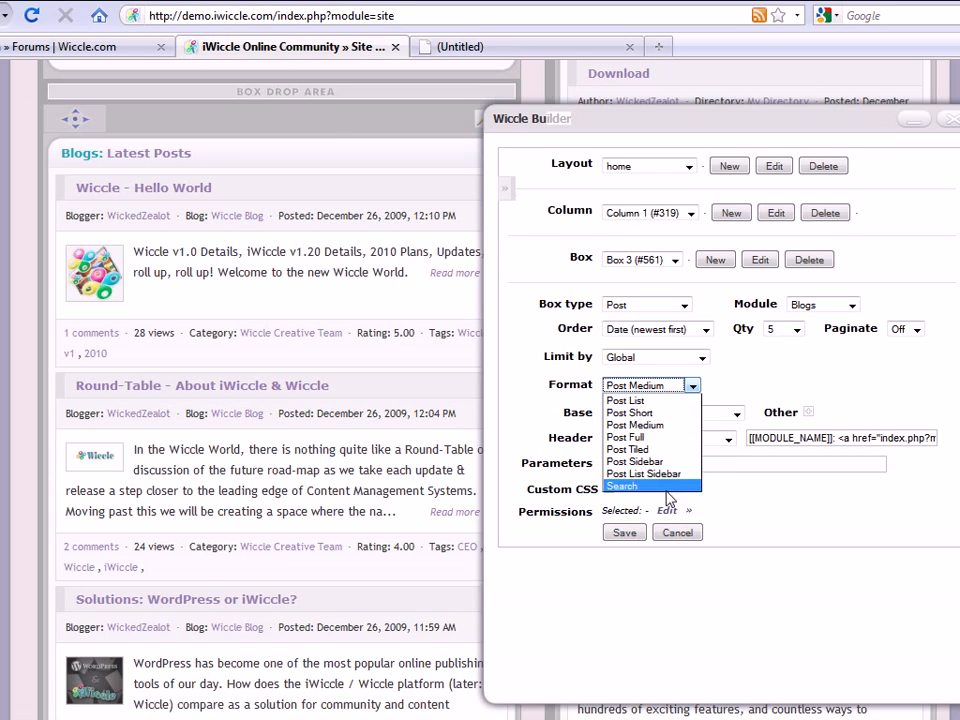
{"action": "left_click", "coordinate": [662, 387]}
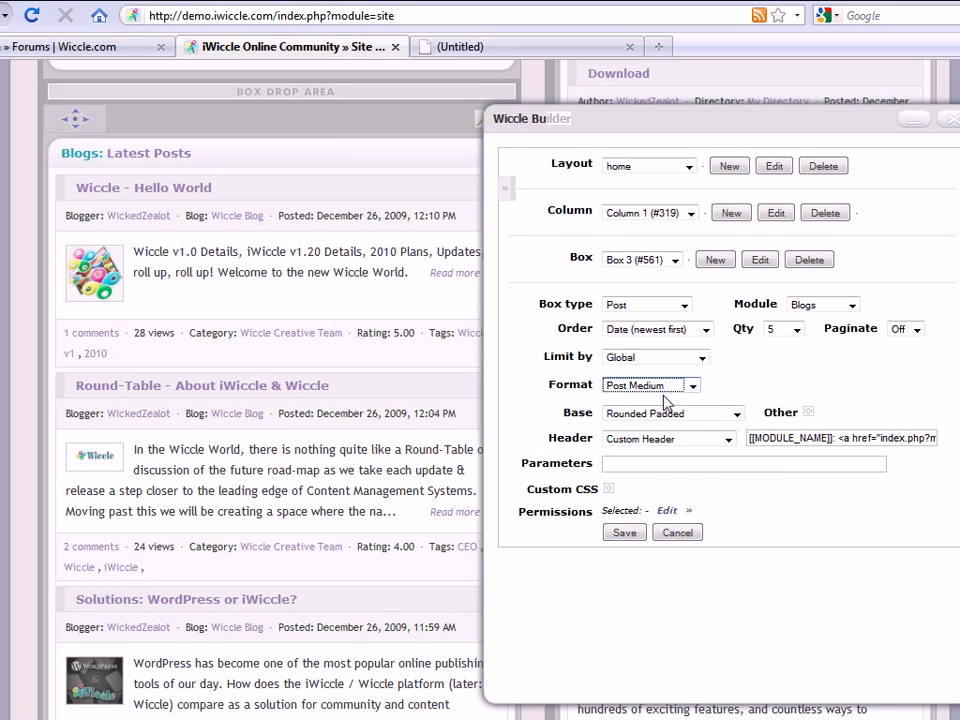
- Examine the available Base, Paginate, Module and Box type options for the Blogs: Latest Posts box without changing them
{"action": "left_click", "coordinate": [675, 414]}
{"action": "left_click", "coordinate": [674, 416]}
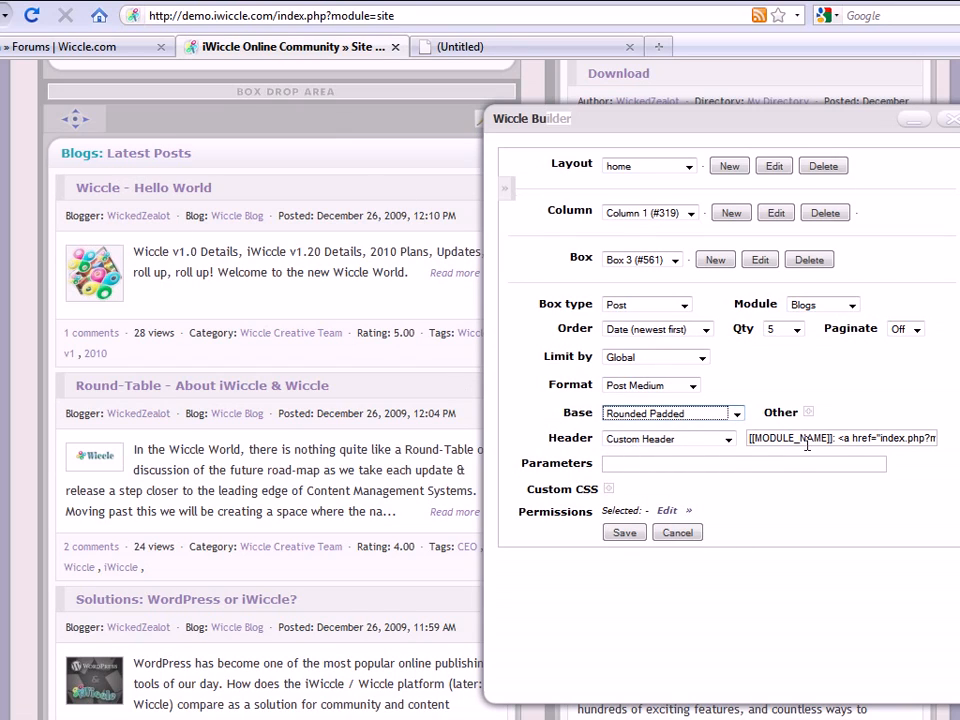
{"action": "left_click", "coordinate": [912, 331]}
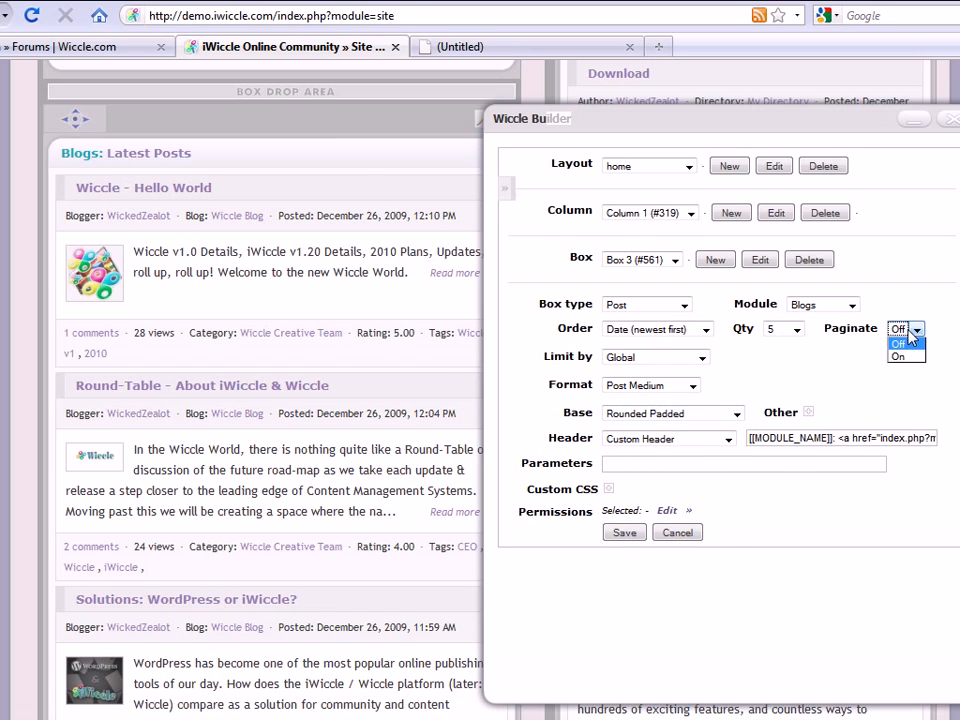
{"action": "left_click", "coordinate": [910, 332]}
{"action": "left_click", "coordinate": [834, 310]}
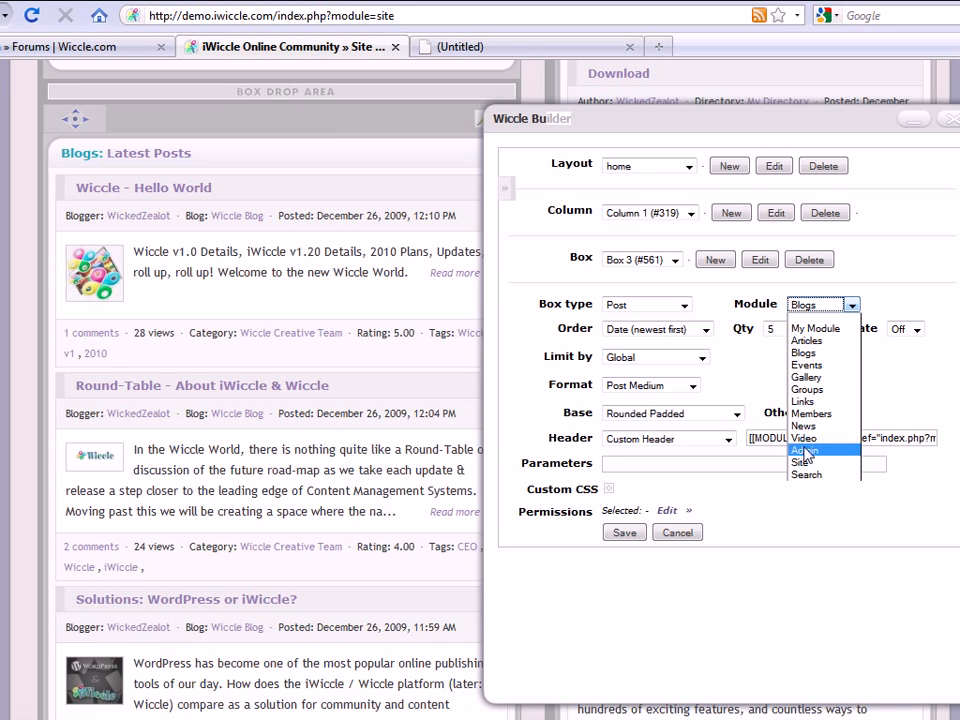
{"action": "left_click", "coordinate": [761, 363]}
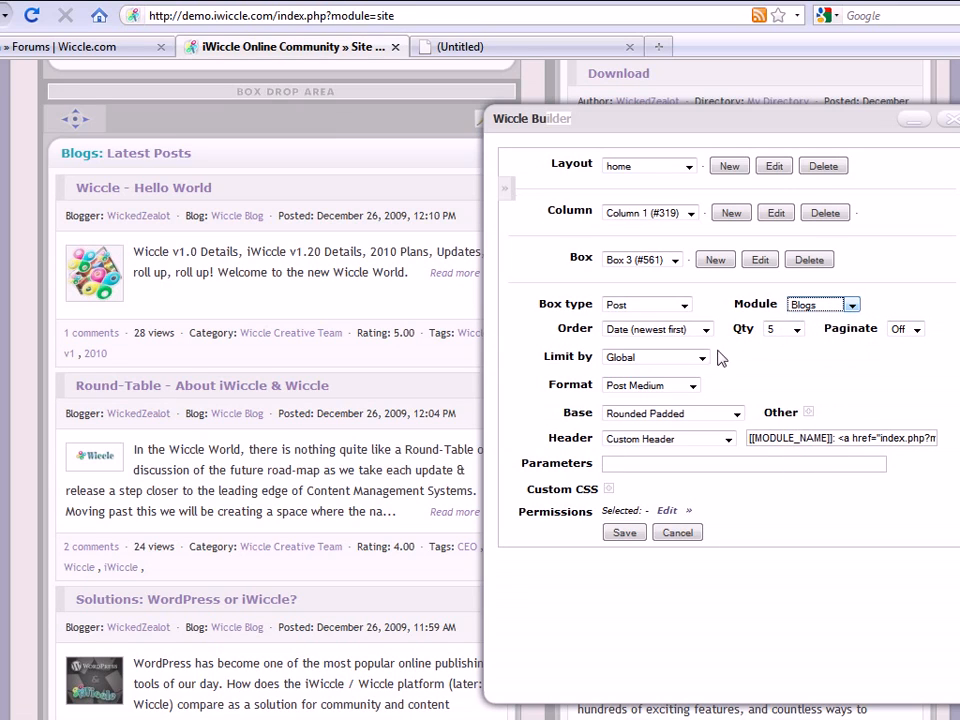
{"action": "left_click", "coordinate": [685, 306]}
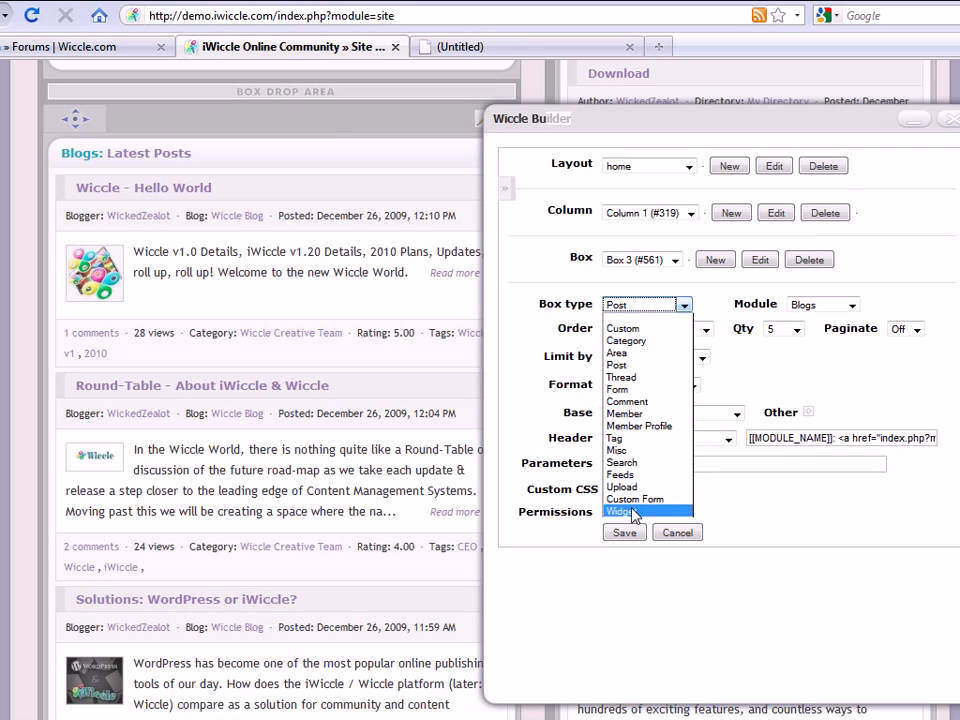
{"action": "left_click", "coordinate": [652, 364]}
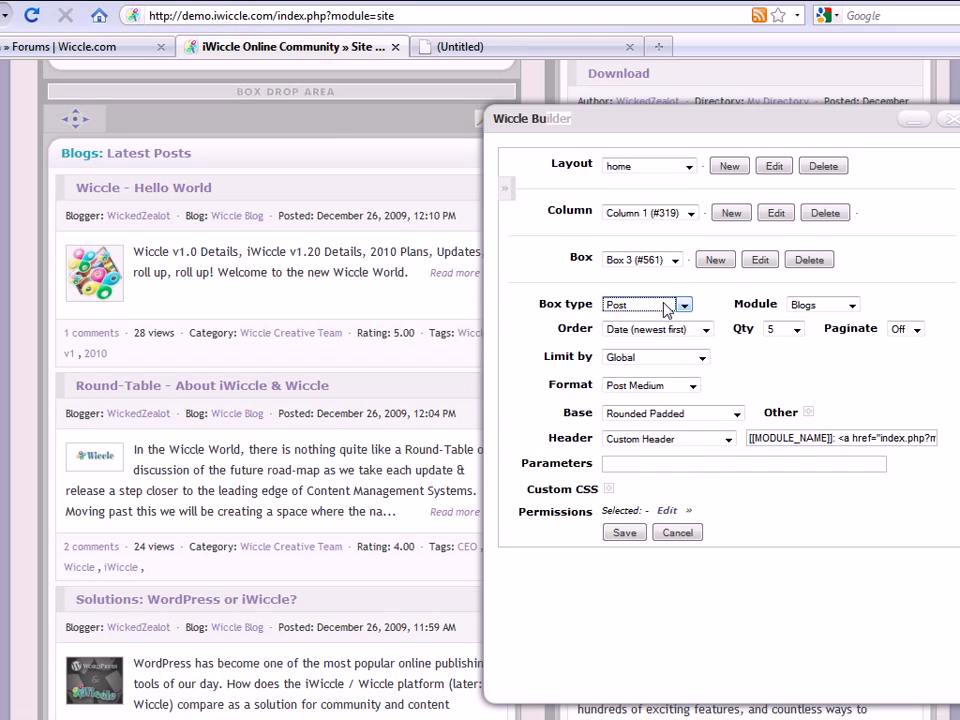
- Examine the Limit by options for the Blogs: Latest Posts box, from Global through the Featured choices, keeping Global selected
{"action": "left_click", "coordinate": [700, 360]}
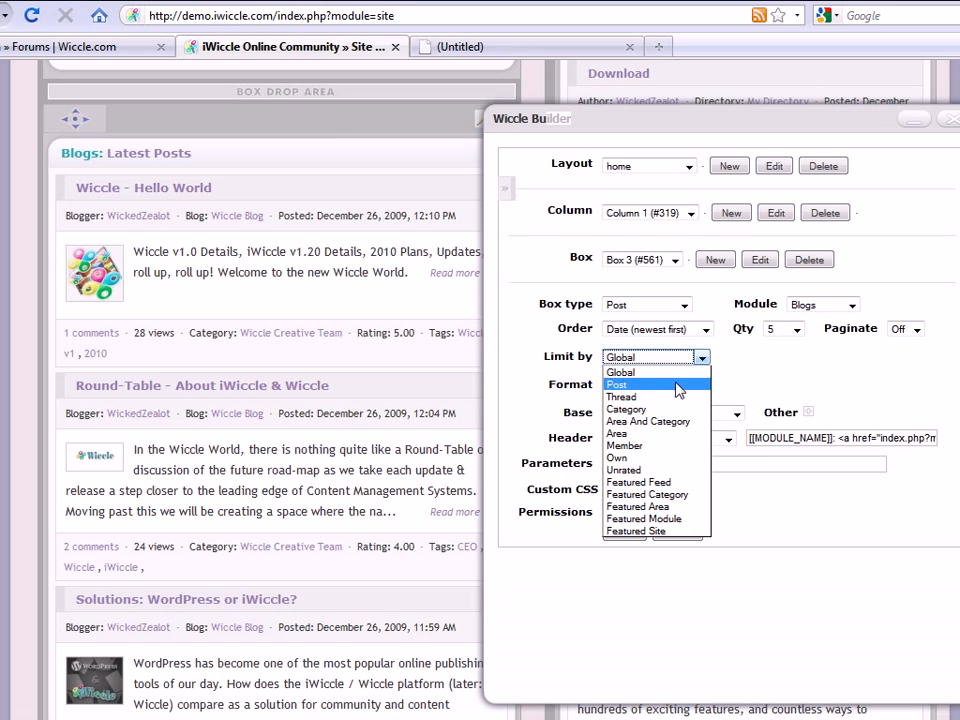
{"action": "left_click", "coordinate": [663, 361]}
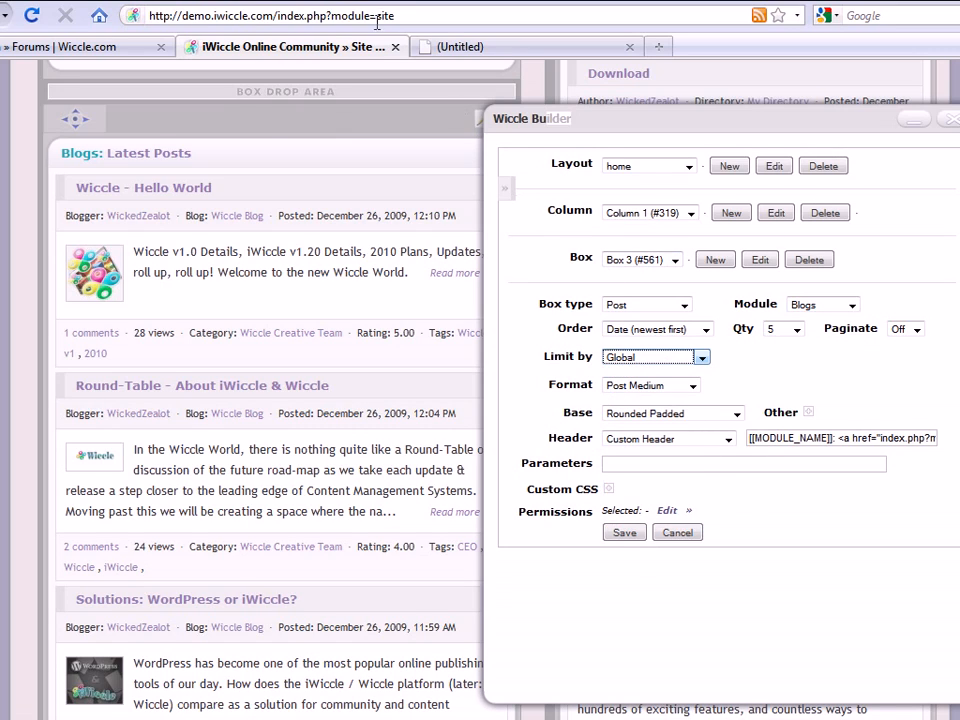
{"action": "left_click", "coordinate": [650, 385]}
{"action": "left_click", "coordinate": [690, 357]}
{"action": "left_click", "coordinate": [690, 357]}
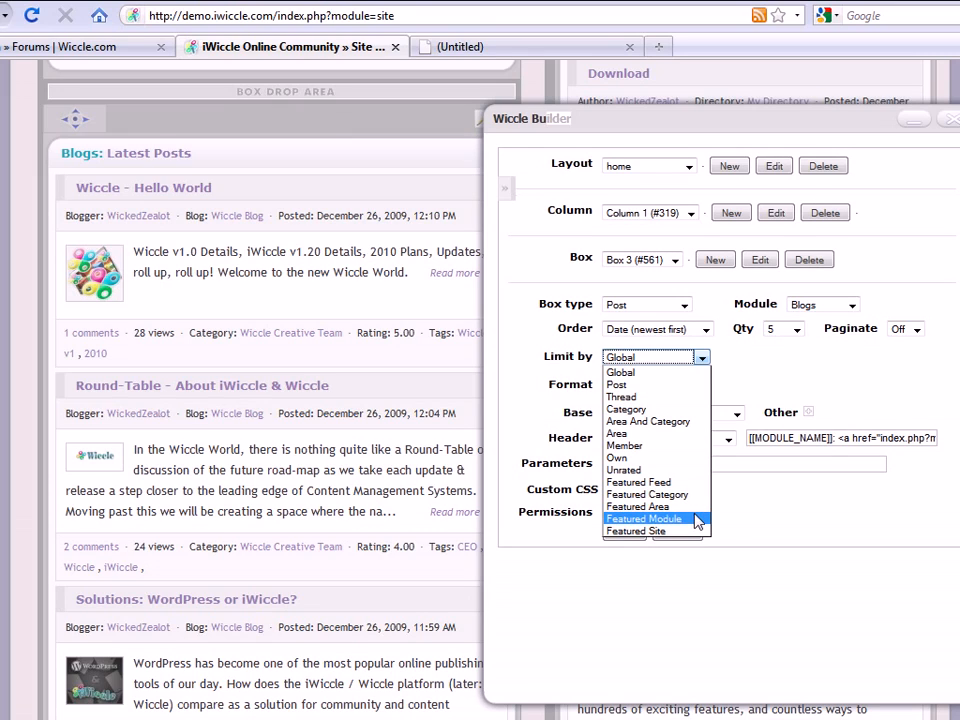
{"action": "left_click", "coordinate": [770, 517]}
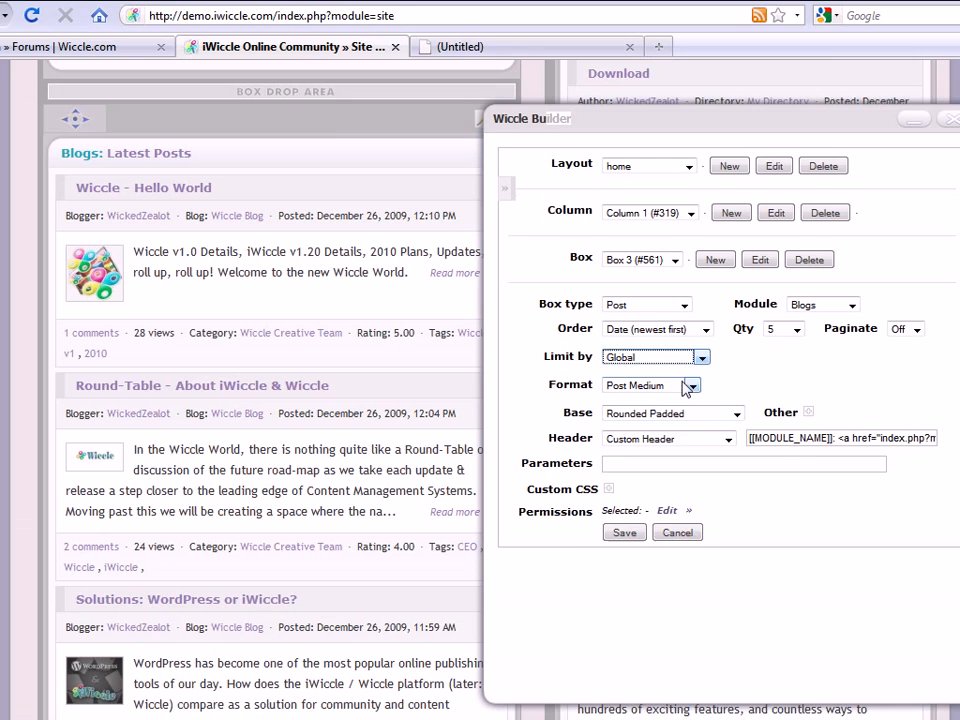
{"action": "left_click", "coordinate": [686, 358]}
{"action": "left_click", "coordinate": [722, 372]}
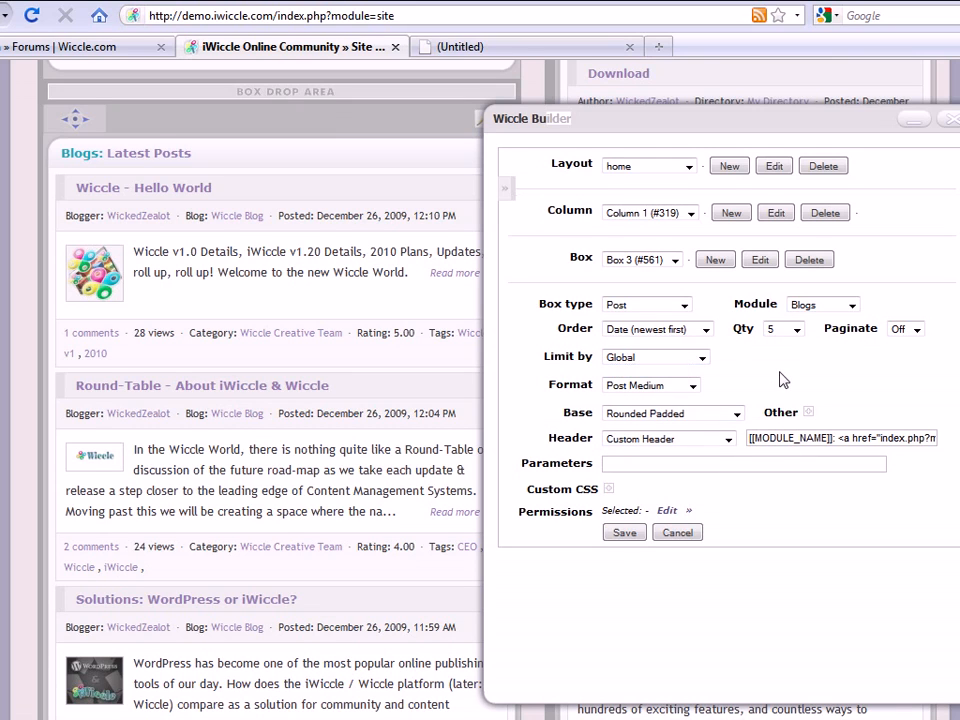
- Minimize the builder window and return to the Gallery: Latest Photos box higher up the home page
{"action": "scroll", "coordinate": [793, 398], "scroll_direction": "down", "scroll_amount": 2}
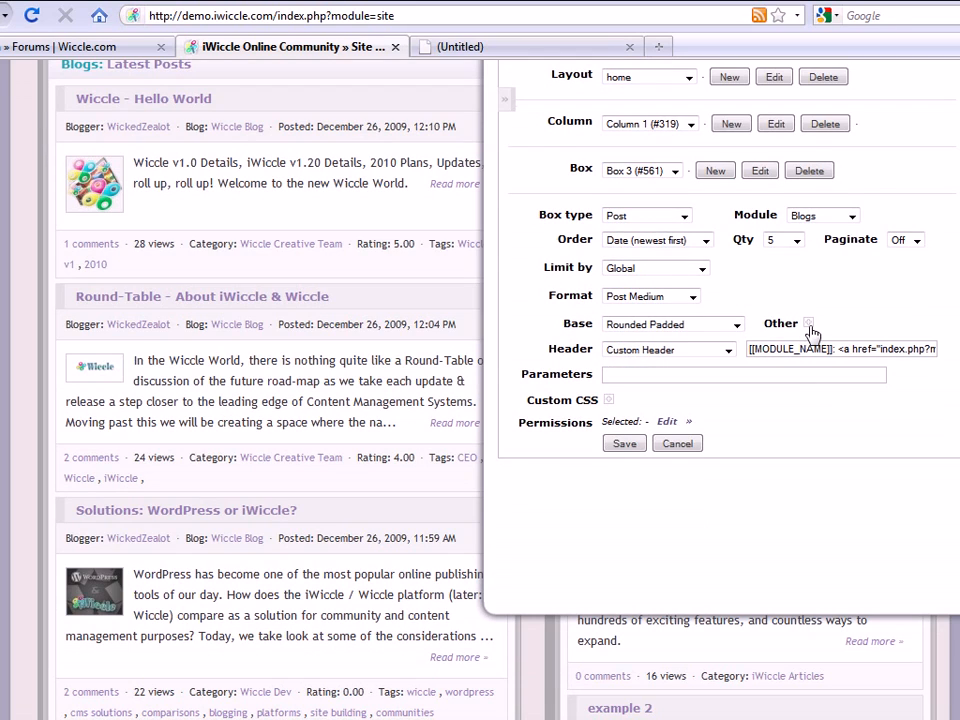
{"action": "scroll", "coordinate": [680, 410], "scroll_direction": "up", "scroll_amount": 4}
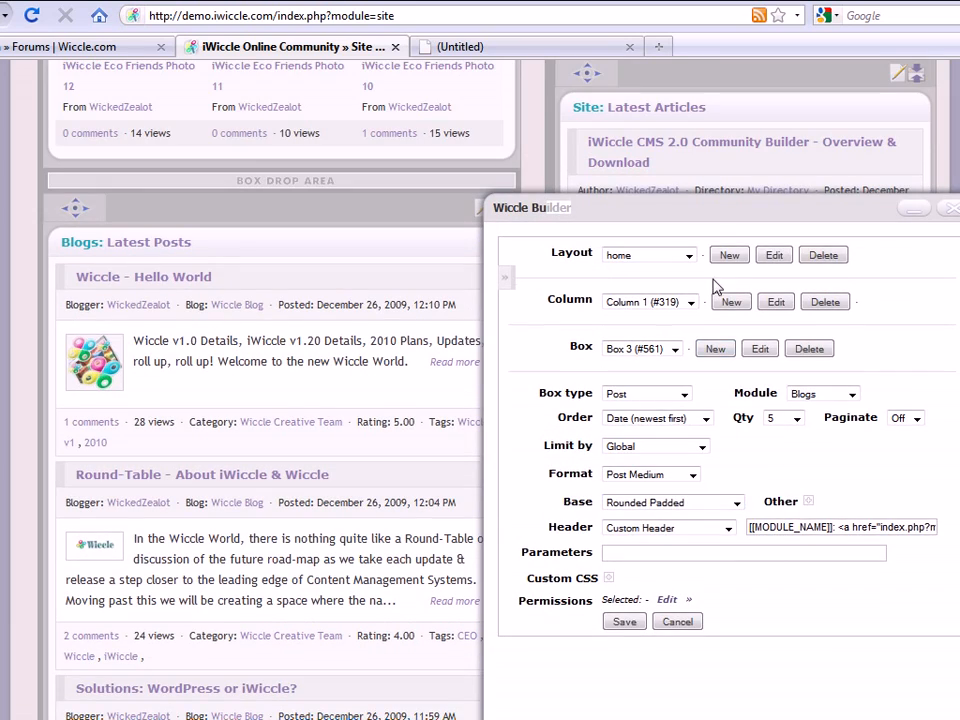
{"action": "double_click", "coordinate": [718, 210]}
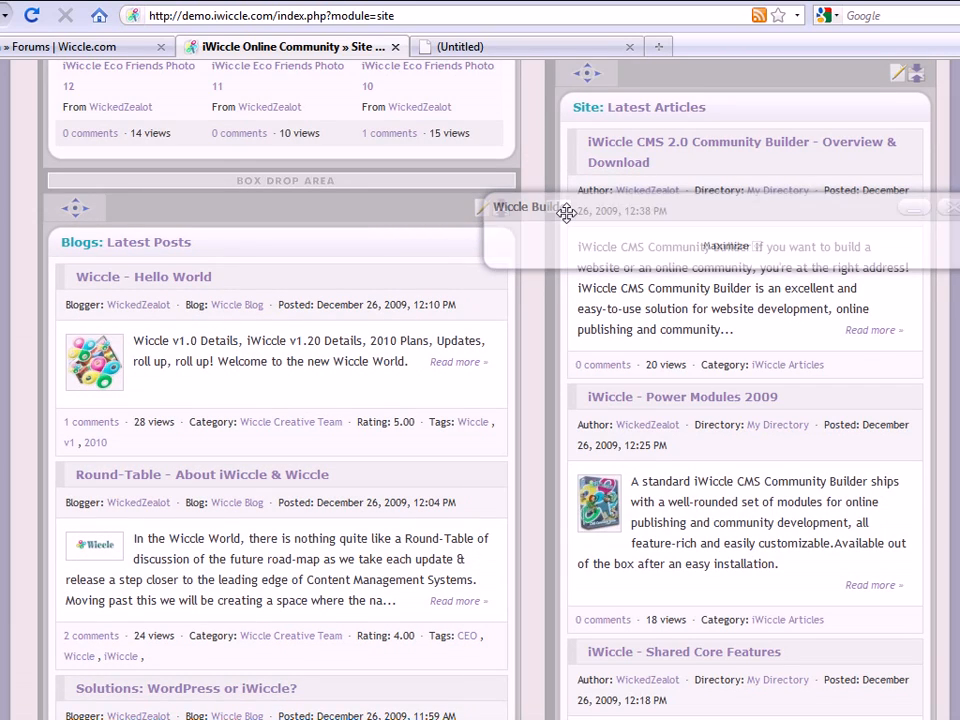
{"action": "scroll", "coordinate": [531, 216], "scroll_direction": "up", "scroll_amount": 18}
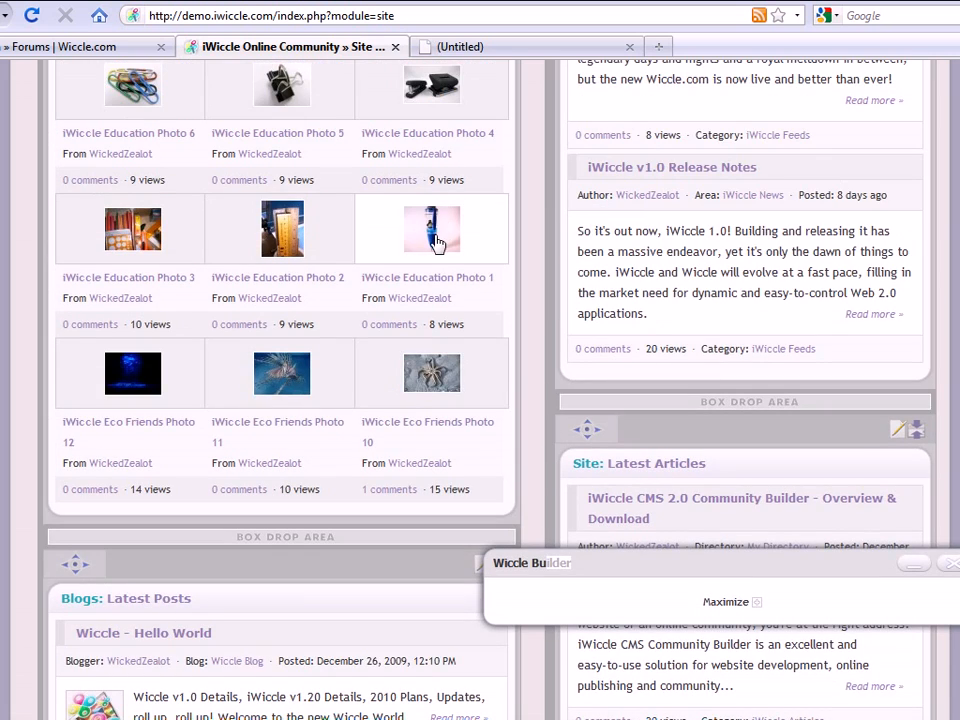
{"action": "scroll", "coordinate": [420, 240], "scroll_direction": "up", "scroll_amount": 1}
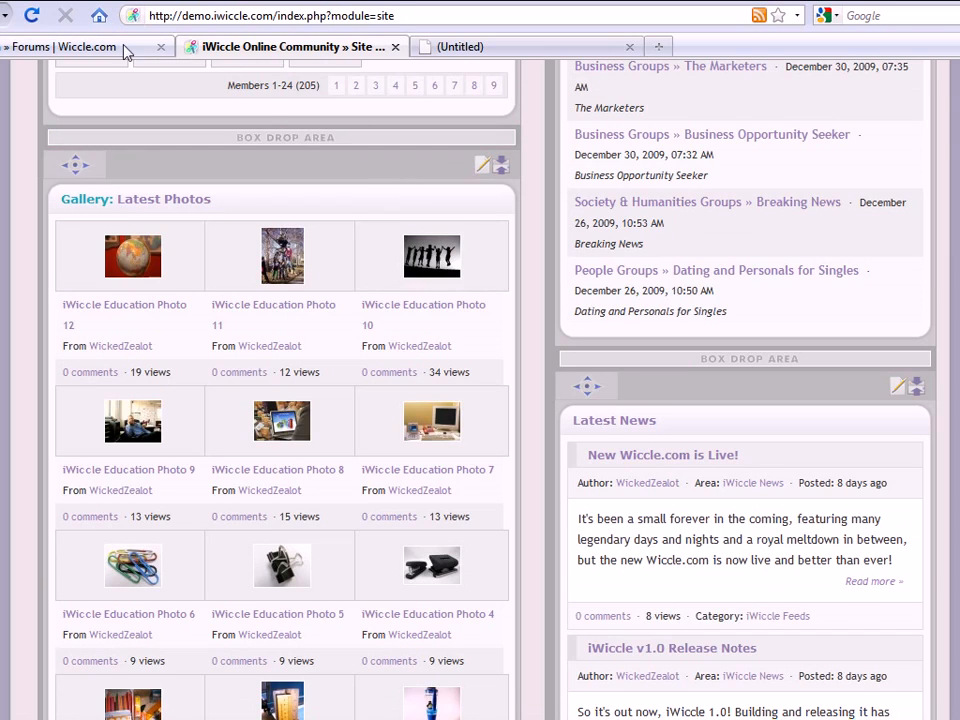